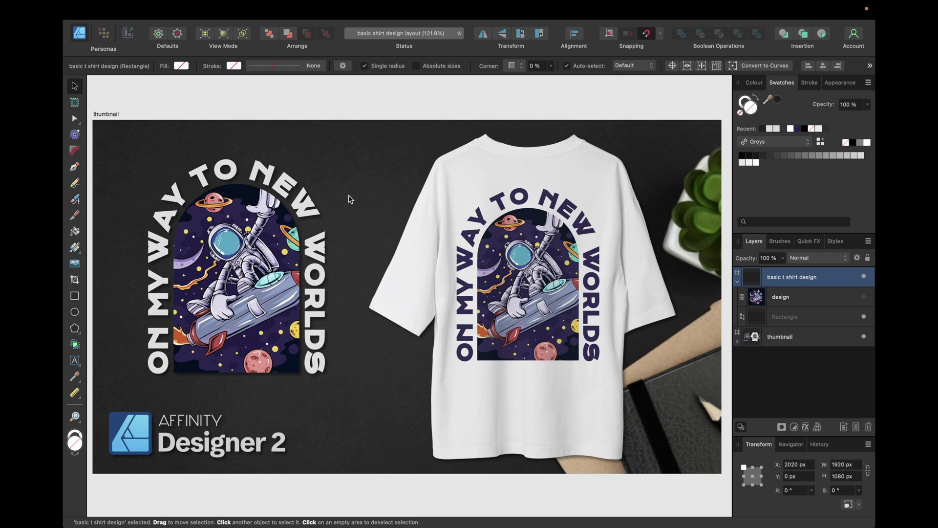
- Draw a rectangle in the middle of the dark t-shirt artboard
{"action": "scroll", "coordinate": [349, 198], "scroll_direction": "right", "scroll_amount": 10}
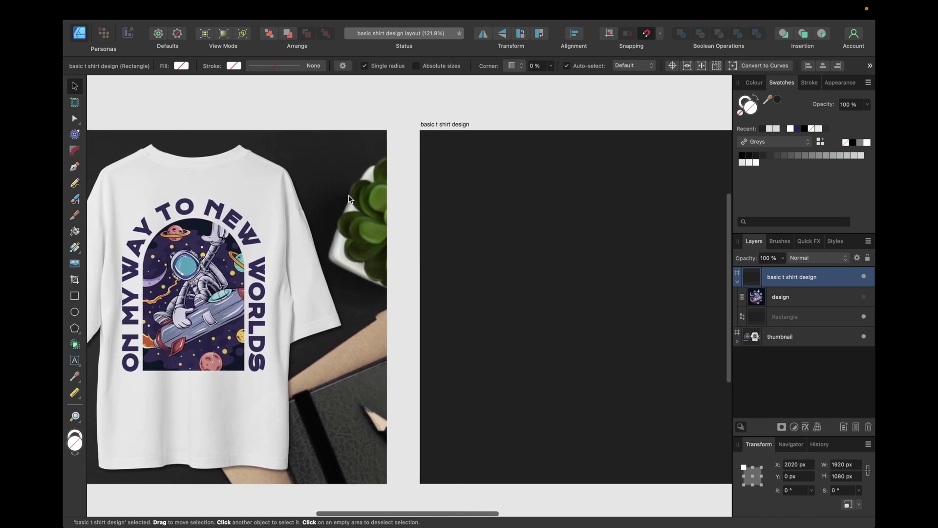
{"action": "scroll", "coordinate": [348, 198], "scroll_direction": "right", "scroll_amount": 10}
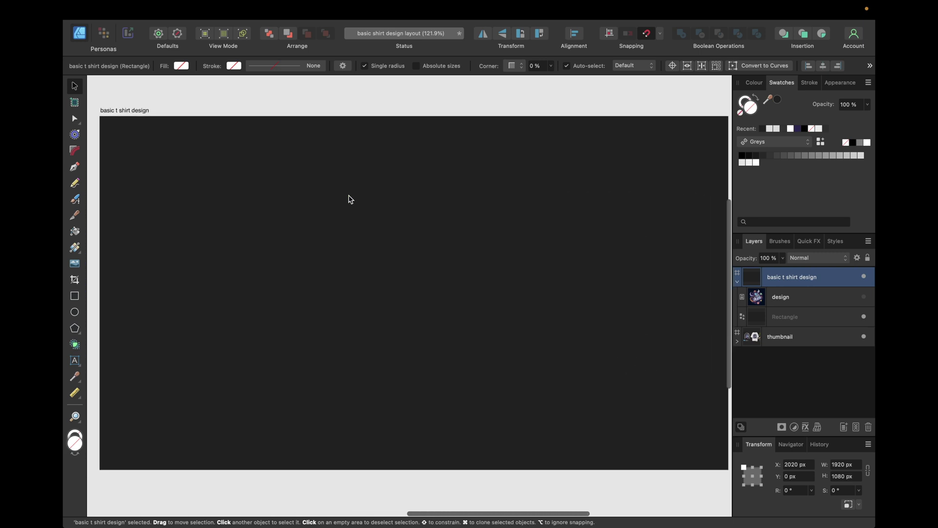
{"action": "scroll", "coordinate": [350, 197], "scroll_direction": "down", "scroll_amount": 2}
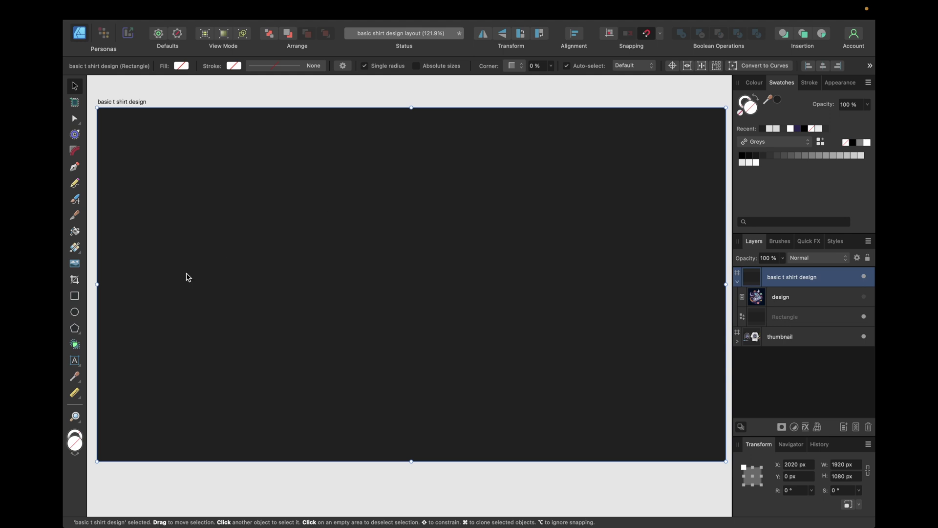
{"action": "left_click", "coordinate": [75, 296]}
{"action": "left_click_drag", "start_coordinate": [332, 156], "coordinate": [572, 392]}
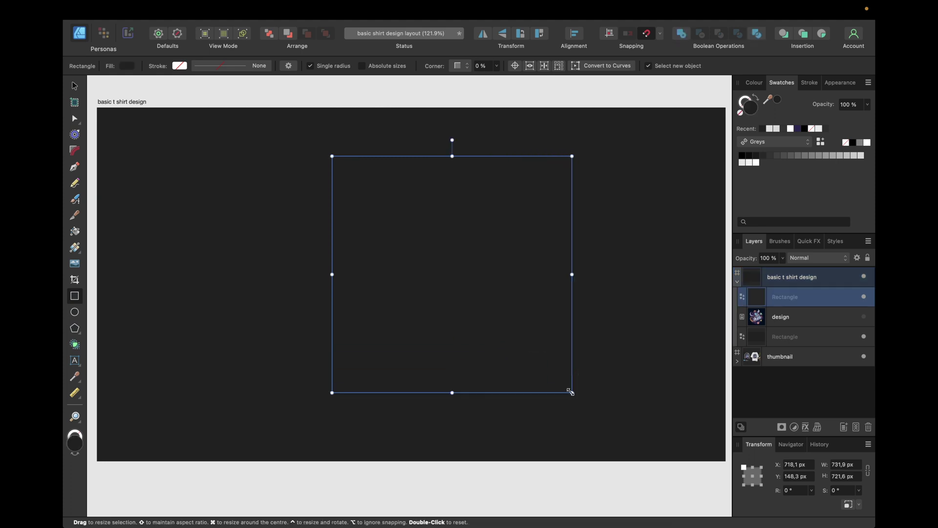
- Size the rectangle to 500 × 750 px and give it a white fill
{"action": "double_click", "coordinate": [834, 463]}
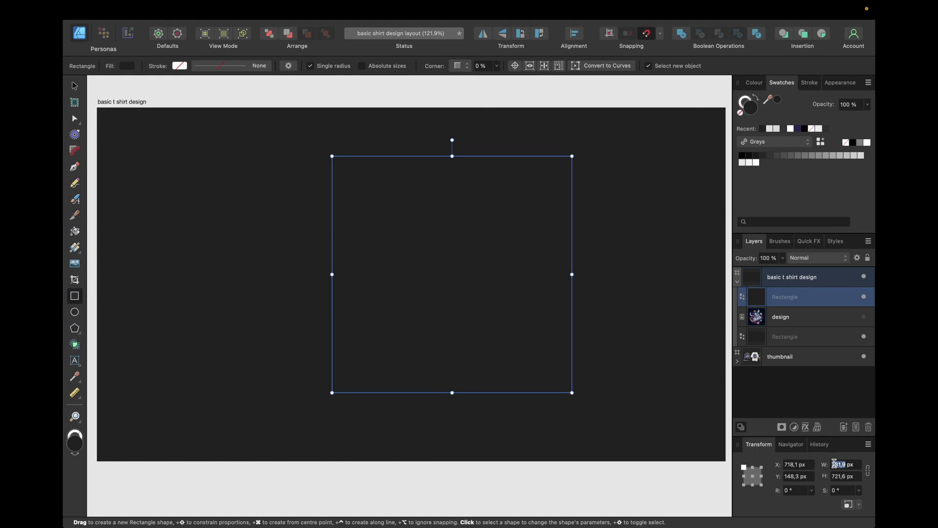
{"action": "type", "text": "500"}
{"action": "key", "text": "Return"}
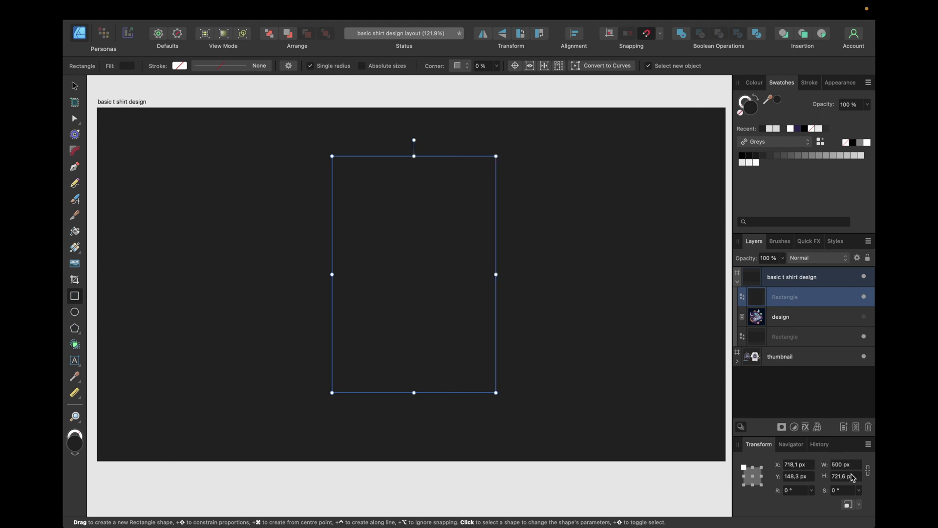
{"action": "double_click", "coordinate": [841, 476]}
{"action": "type", "text": "750"}
{"action": "key", "text": "Return"}
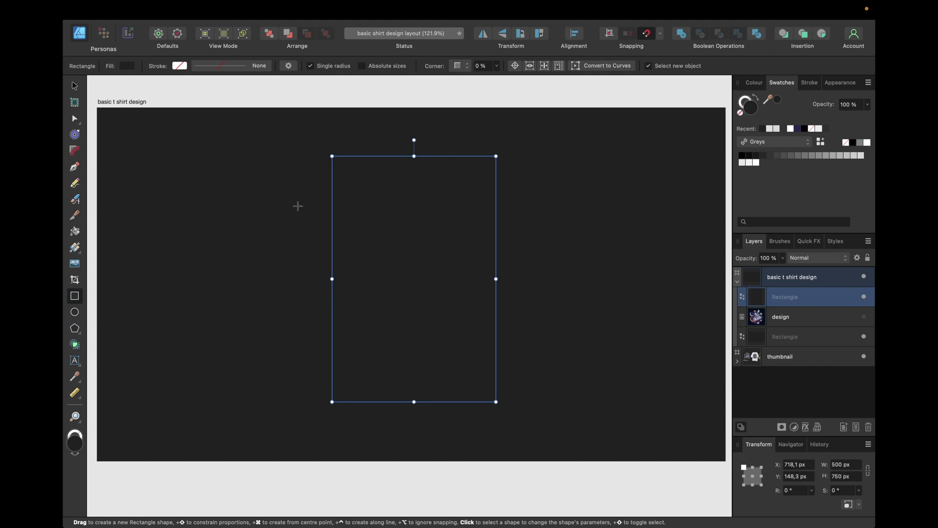
{"action": "mouse_move", "coordinate": [793, 309]}
{"action": "left_mouse_down"}
{"action": "mouse_move", "coordinate": [789, 299]}
{"action": "mouse_move", "coordinate": [787, 351]}
{"action": "mouse_move", "coordinate": [786, 296]}
{"action": "left_mouse_up"}
{"action": "left_click", "coordinate": [757, 162]}
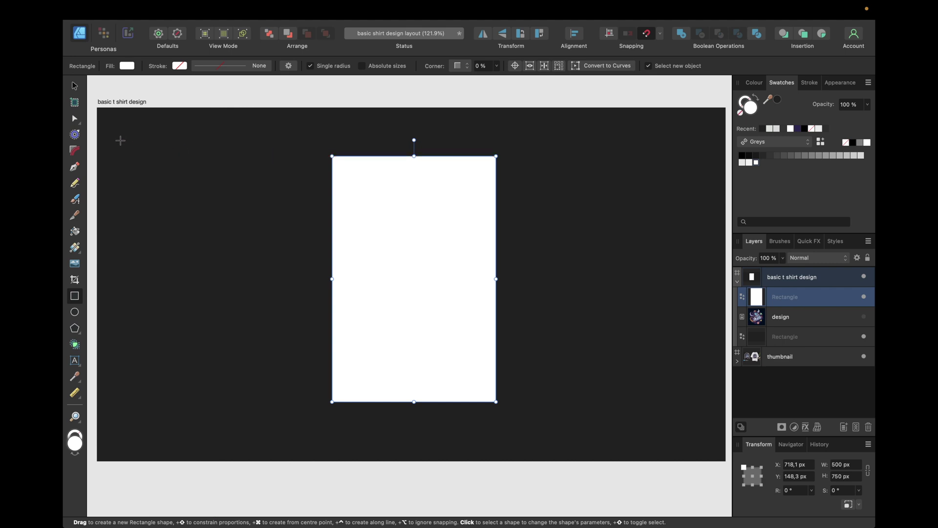
- Round the rectangle's two top corners to full radius, turning it into an arch
{"action": "left_click", "coordinate": [72, 151]}
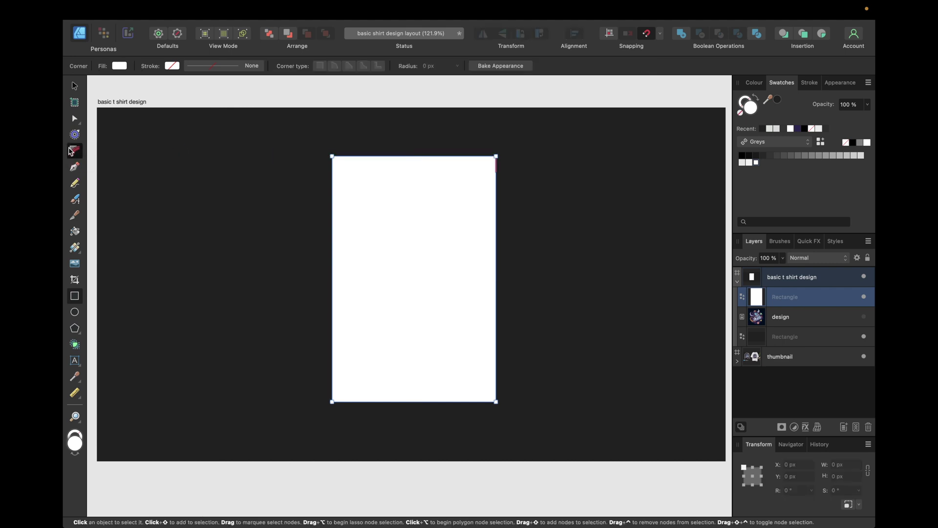
{"action": "left_click_drag", "start_coordinate": [256, 122], "coordinate": [567, 207]}
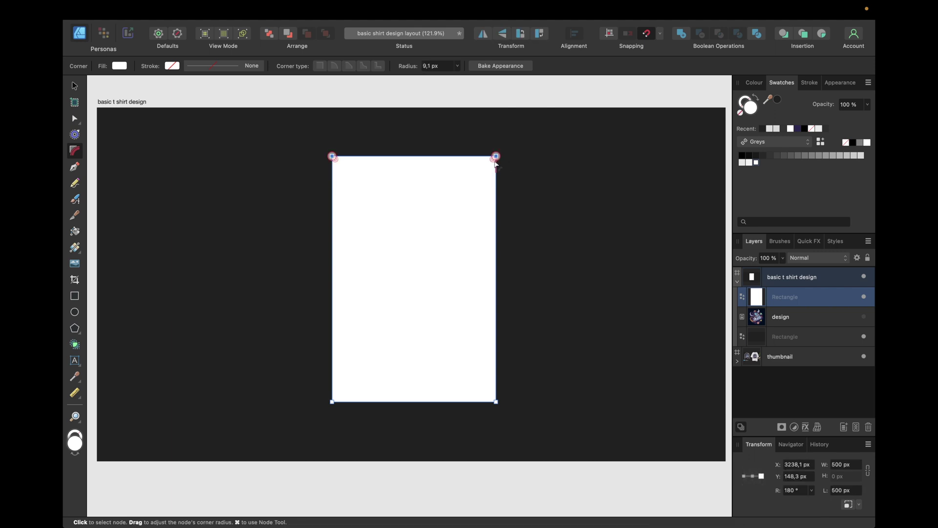
{"action": "left_click_drag", "start_coordinate": [496, 156], "coordinate": [410, 467]}
{"action": "key", "text": "a"}
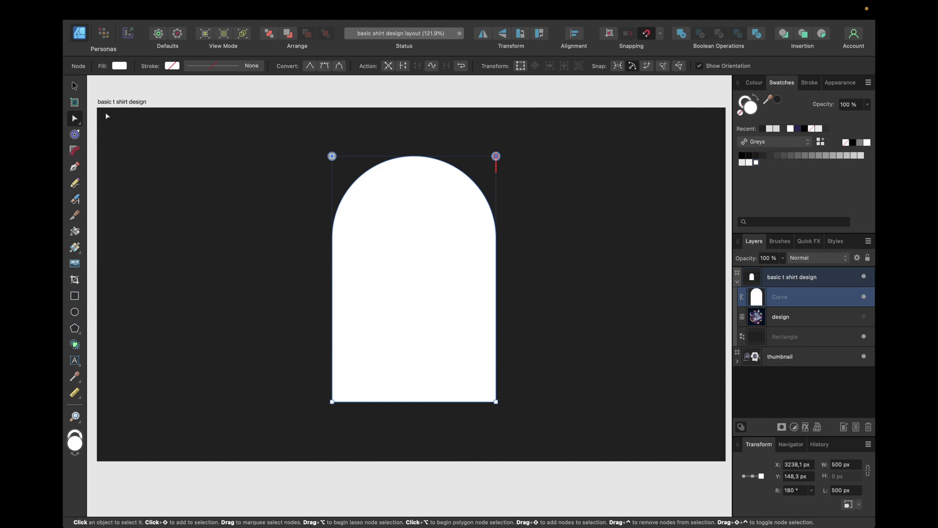
{"action": "left_click", "coordinate": [74, 86]}
{"action": "left_click", "coordinate": [620, 200]}
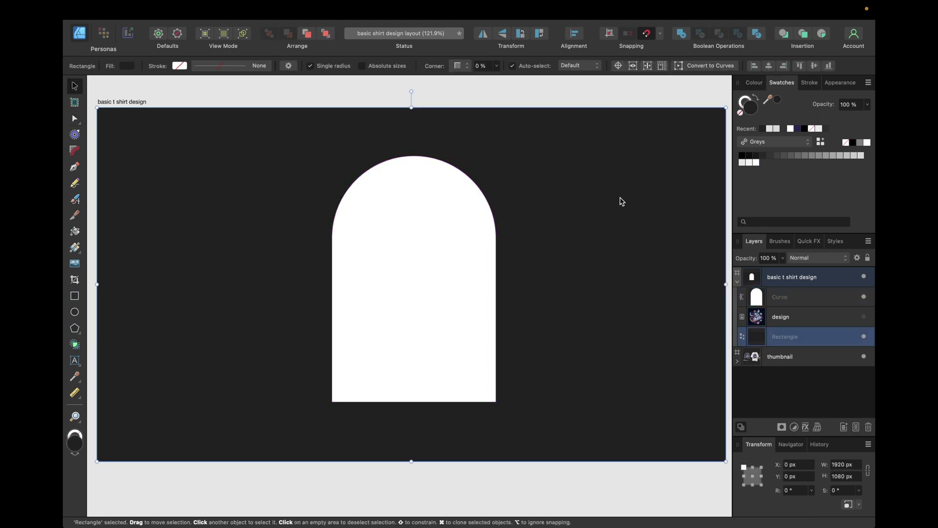
- Show the astronaut artwork beside the arch and set the arch's fill to None
{"action": "left_click", "coordinate": [863, 316]}
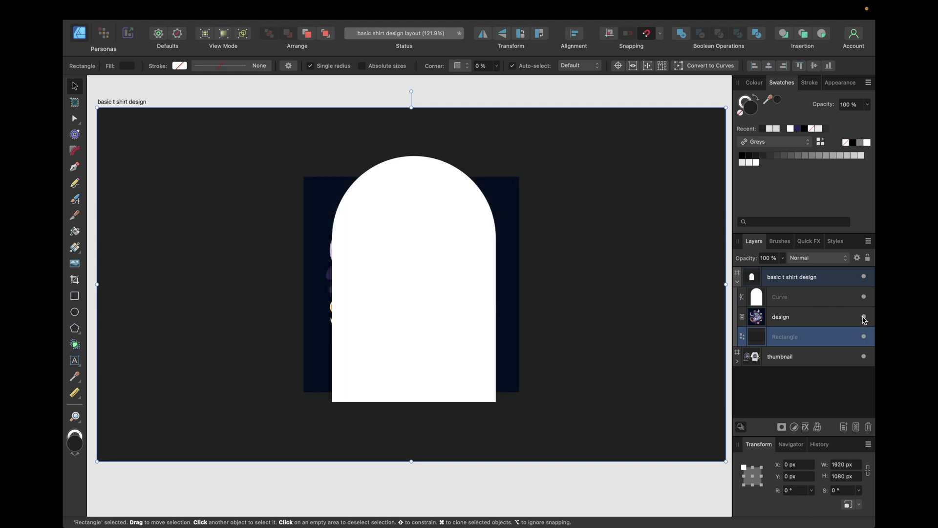
{"action": "left_click_drag", "start_coordinate": [501, 209], "coordinate": [689, 207]}
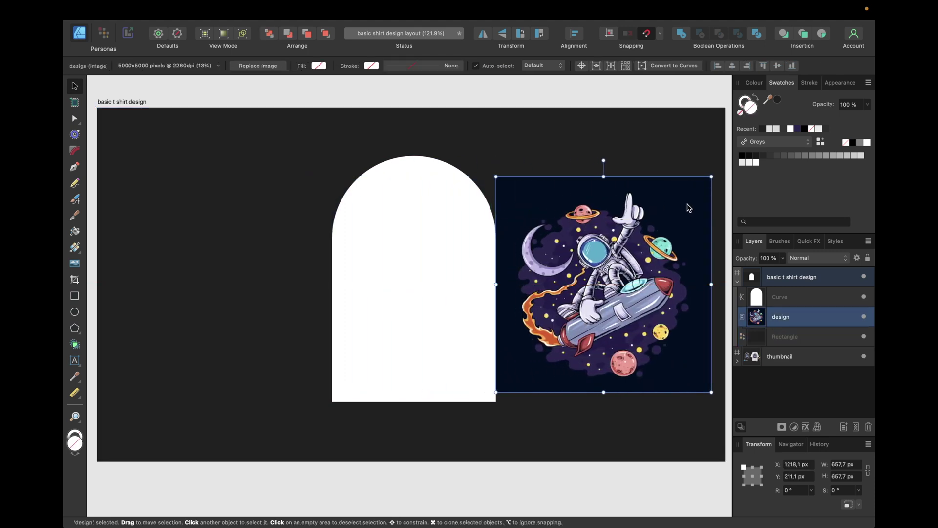
{"action": "left_click", "coordinate": [814, 296]}
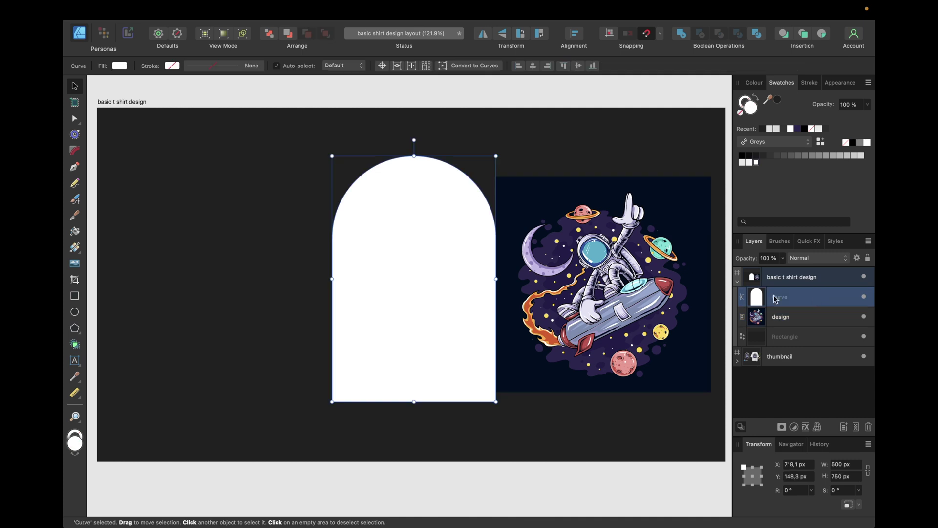
{"action": "left_click", "coordinate": [741, 114]}
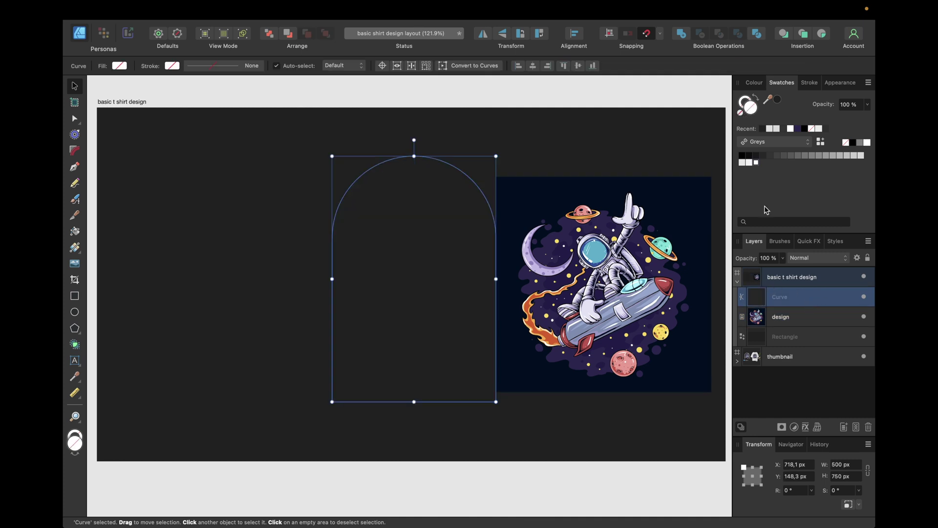
{"action": "left_click_drag", "start_coordinate": [437, 245], "coordinate": [368, 242]}
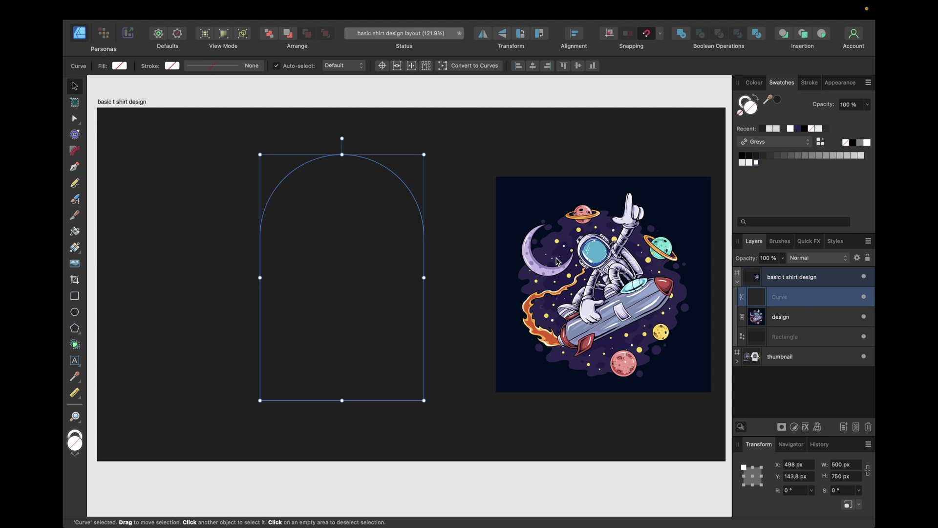
{"action": "left_click", "coordinate": [795, 315]}
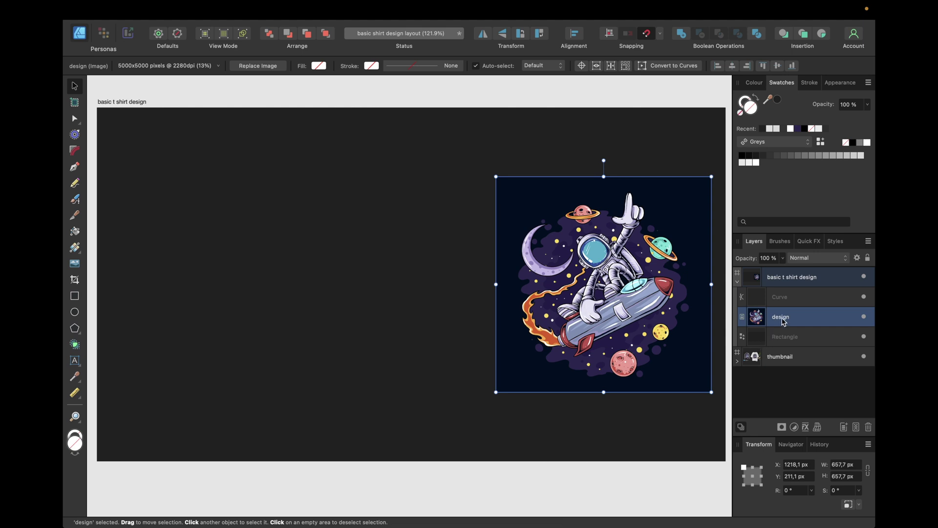
- Clip the astronaut artwork into the arch curve, then enlarge and position it to fill the arch
{"action": "left_click_drag", "start_coordinate": [784, 322], "coordinate": [780, 300]}
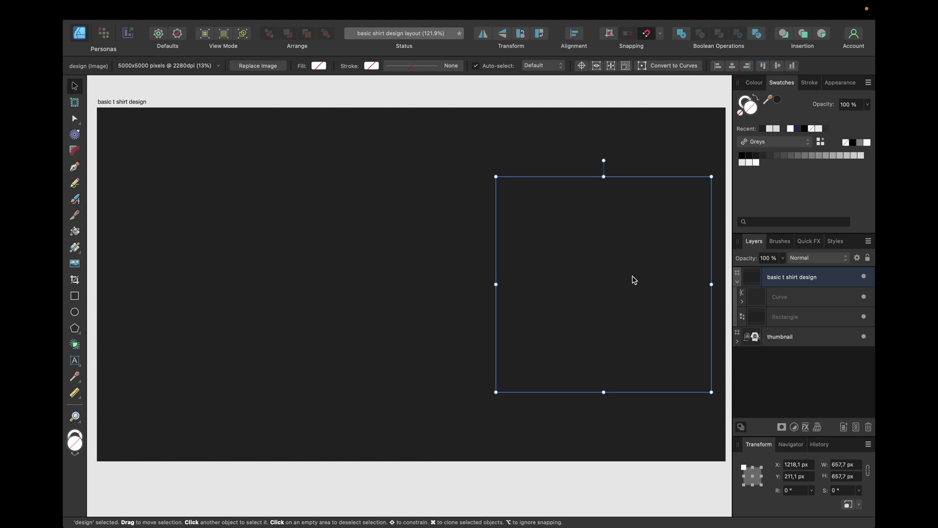
{"action": "left_click_drag", "start_coordinate": [634, 280], "coordinate": [372, 243]}
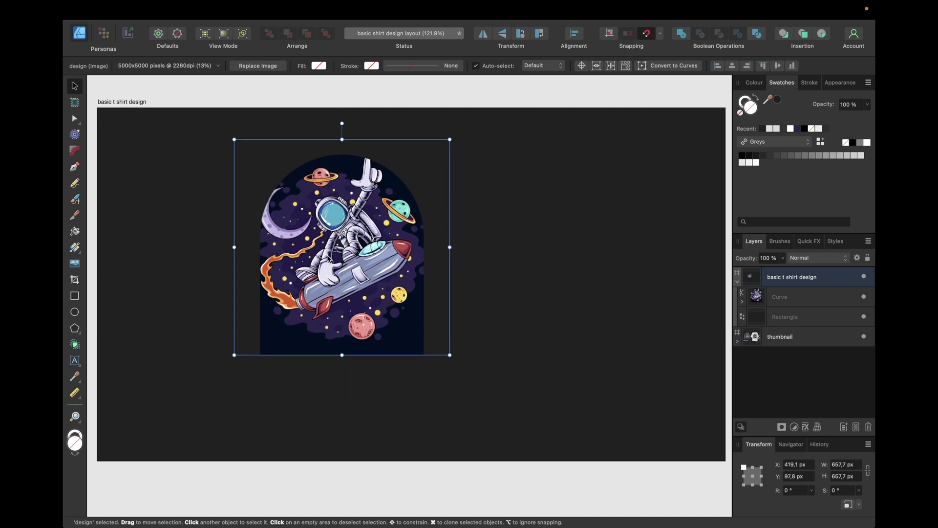
{"action": "left_click_drag", "start_coordinate": [235, 355], "coordinate": [181, 431]}
{"action": "left_click_drag", "start_coordinate": [273, 317], "coordinate": [306, 314]}
{"action": "left_click_drag", "start_coordinate": [483, 133], "coordinate": [510, 109]}
{"action": "left_click_drag", "start_coordinate": [357, 260], "coordinate": [337, 276]}
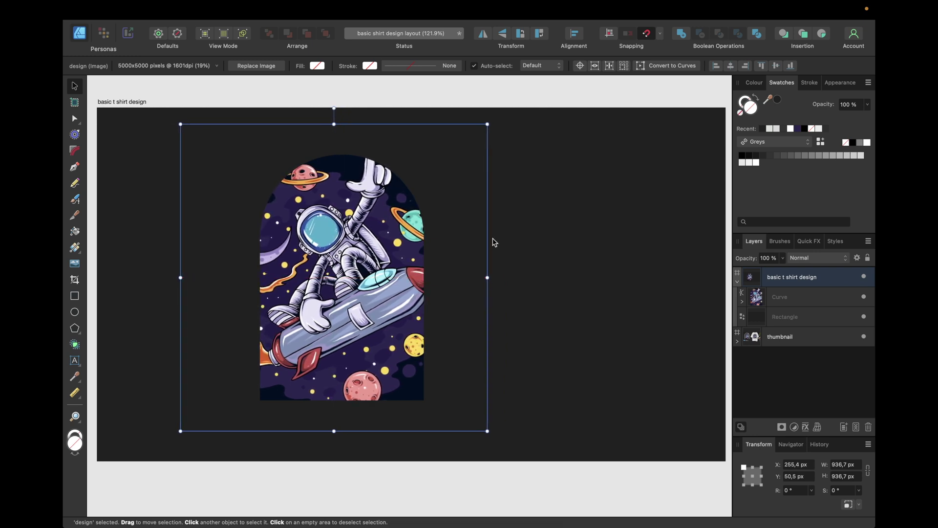
{"action": "left_click", "coordinate": [536, 222]}
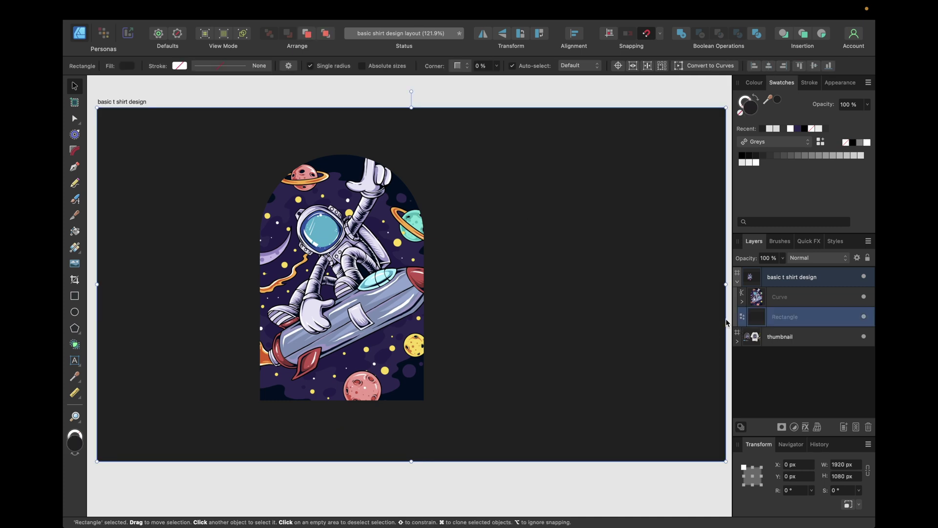
{"action": "scroll", "coordinate": [576, 270], "scroll_direction": "left", "scroll_amount": 15}
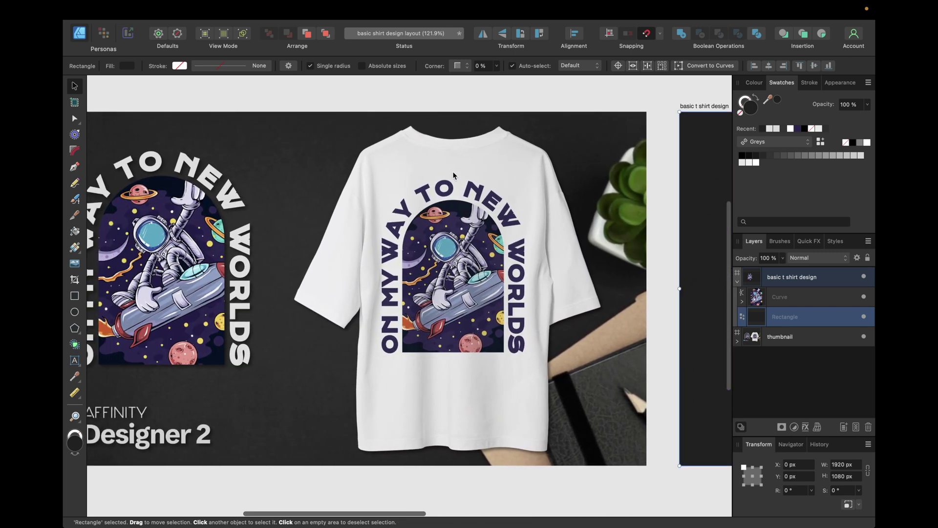
{"action": "scroll", "coordinate": [519, 296], "scroll_direction": "right", "scroll_amount": 15}
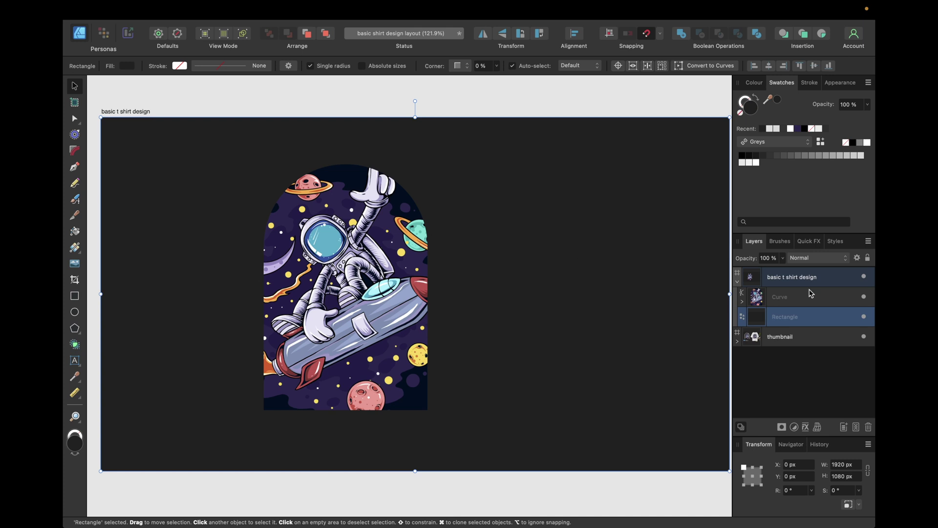
{"action": "left_click", "coordinate": [770, 297]}
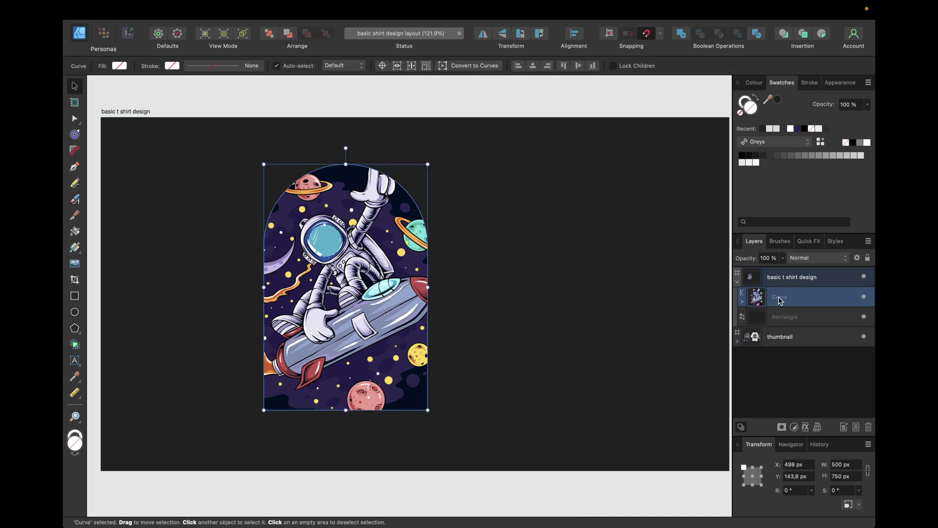
- Duplicate the masked arch and delete the artwork from the copy
{"action": "key", "text": "super+j"}
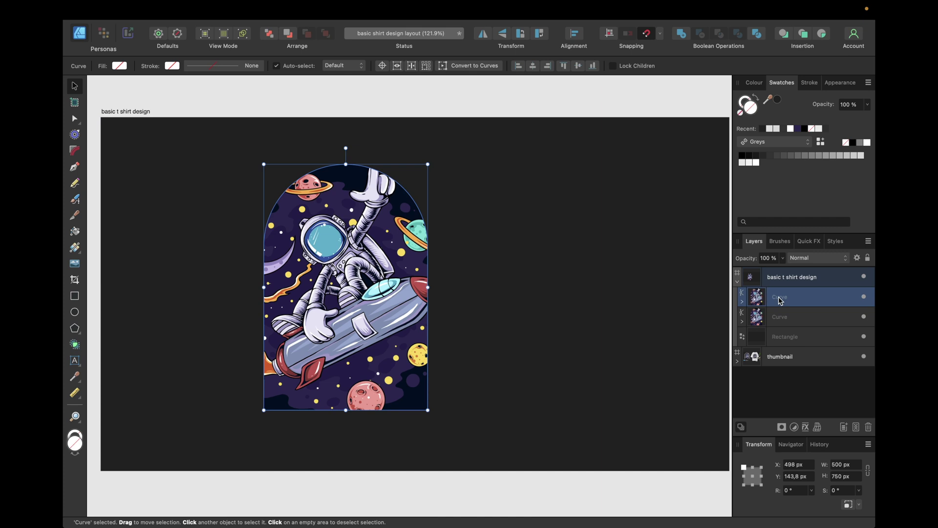
{"action": "left_click", "coordinate": [742, 301]}
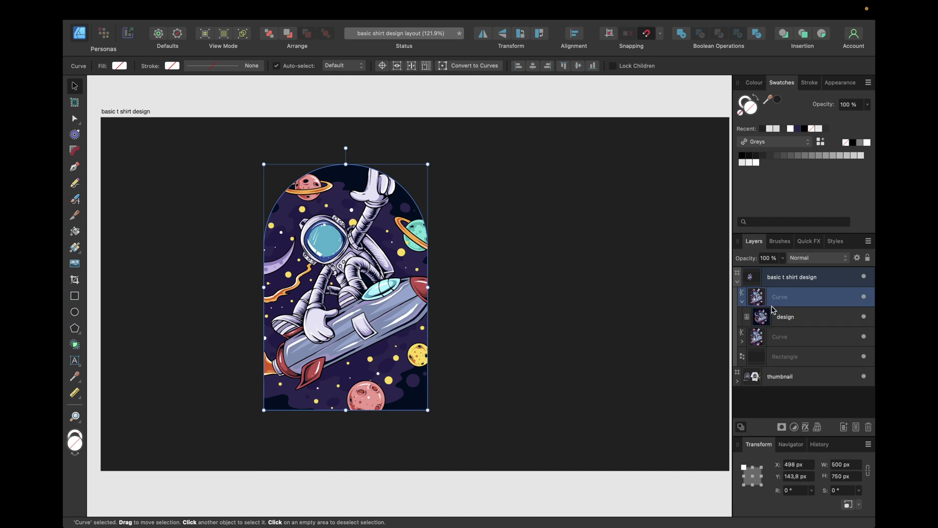
{"action": "left_click", "coordinate": [786, 316]}
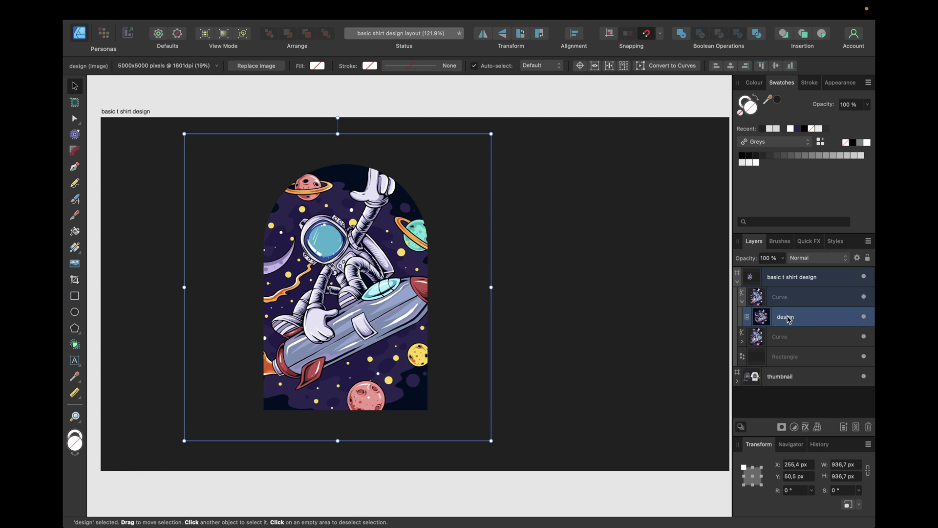
{"action": "key", "text": "Delete"}
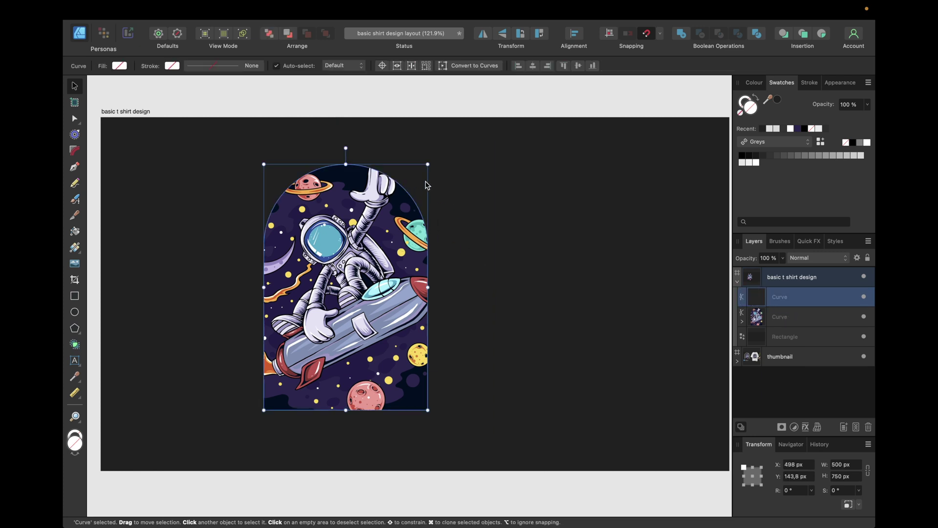
- Resize the empty arch copy to frame the artwork and centre it
{"action": "left_click_drag", "start_coordinate": [428, 164], "coordinate": [447, 147]}
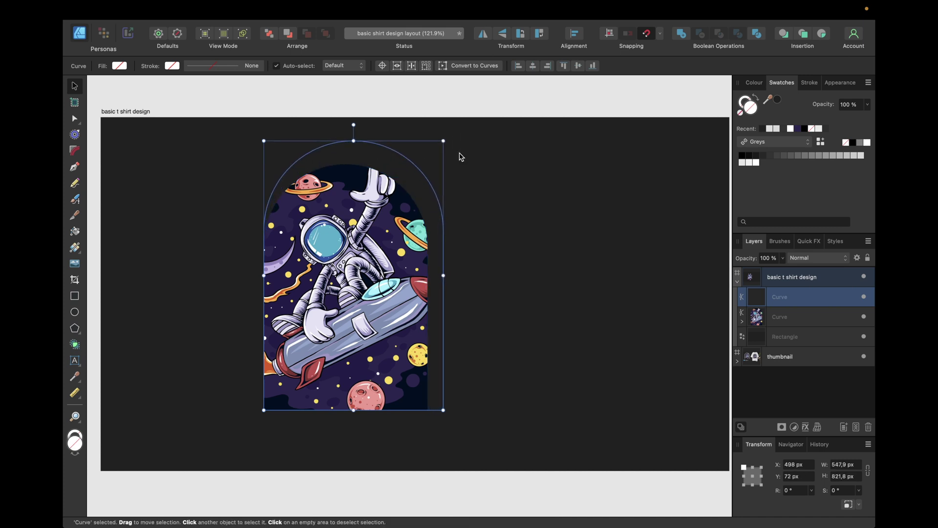
{"action": "left_click_drag", "start_coordinate": [406, 203], "coordinate": [401, 214]}
{"action": "mouse_move", "coordinate": [438, 149]}
{"action": "left_mouse_down"}
{"action": "mouse_move", "coordinate": [465, 138]}
{"action": "mouse_move", "coordinate": [447, 141]}
{"action": "left_mouse_up"}
{"action": "left_click_drag", "start_coordinate": [402, 170], "coordinate": [401, 172]}
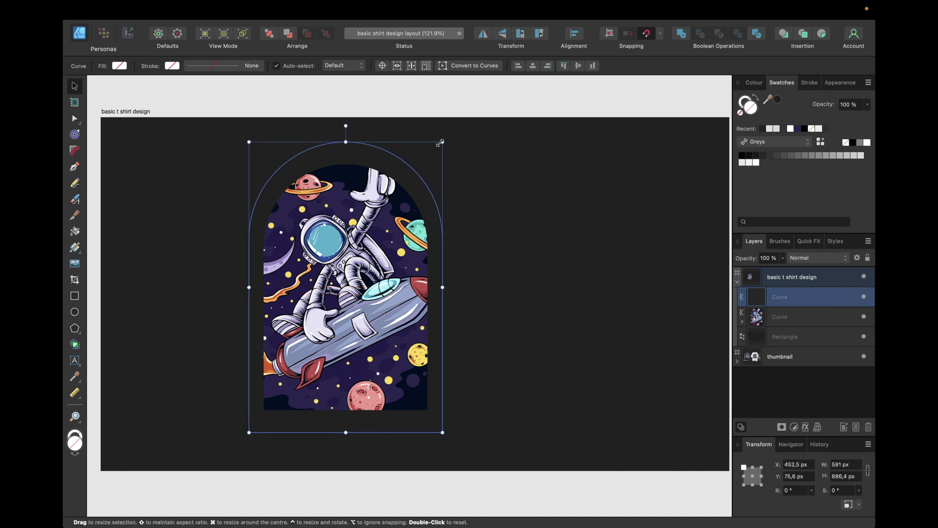
{"action": "left_click_drag", "start_coordinate": [439, 142], "coordinate": [436, 151]}
{"action": "left_click_drag", "start_coordinate": [391, 172], "coordinate": [391, 170]}
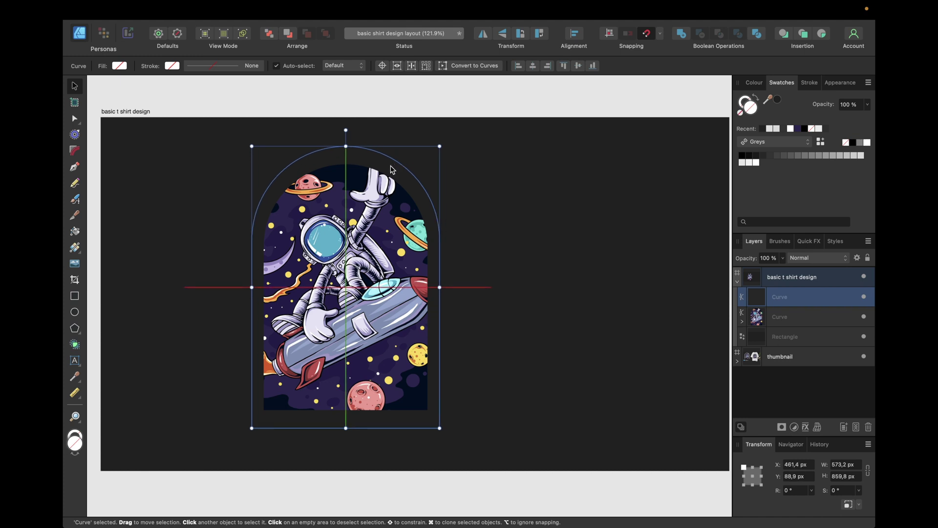
{"action": "left_click_drag", "start_coordinate": [345, 146], "coordinate": [346, 151]}
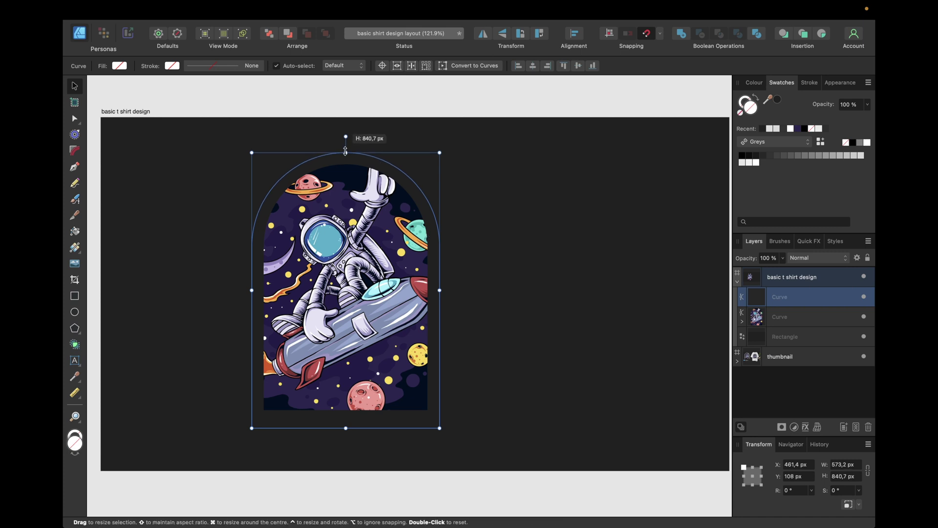
- Fill the arch copy white, move it beneath the astronaut artwork, and nudge it into place
{"action": "left_click", "coordinate": [473, 203]}
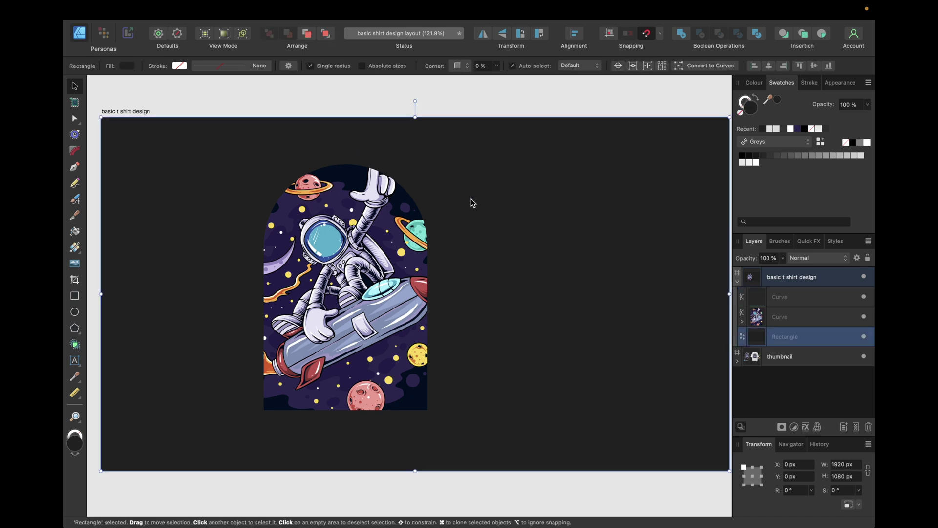
{"action": "left_click", "coordinate": [793, 299]}
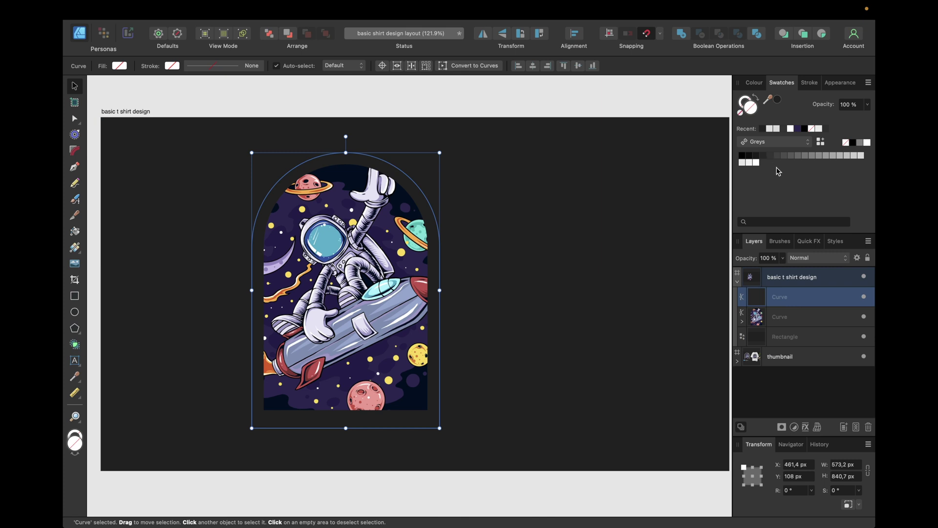
{"action": "left_click", "coordinate": [750, 164]}
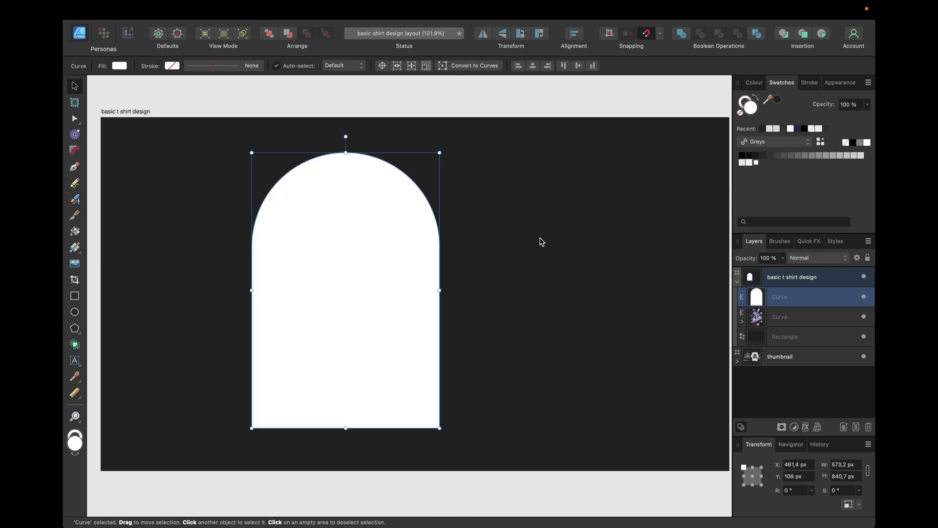
{"action": "left_click_drag", "start_coordinate": [782, 296], "coordinate": [759, 328]}
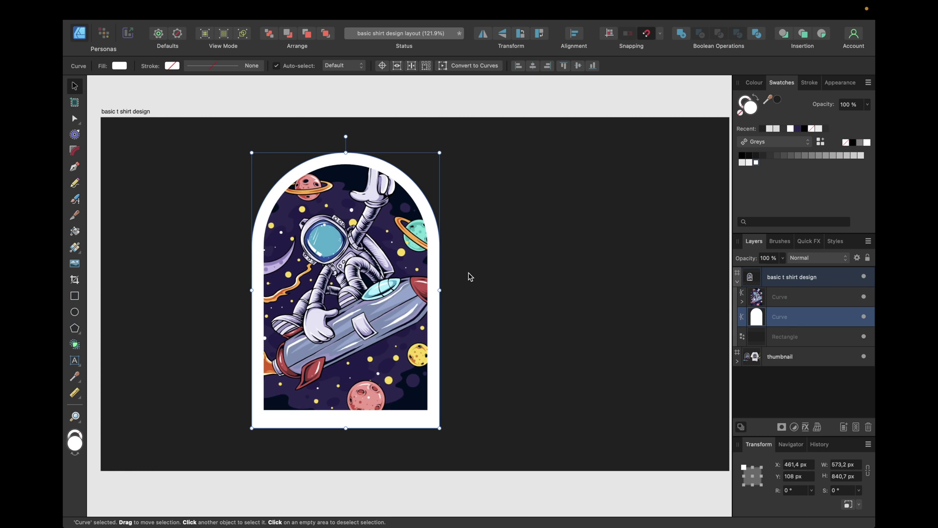
{"action": "left_click_drag", "start_coordinate": [407, 183], "coordinate": [406, 184]}
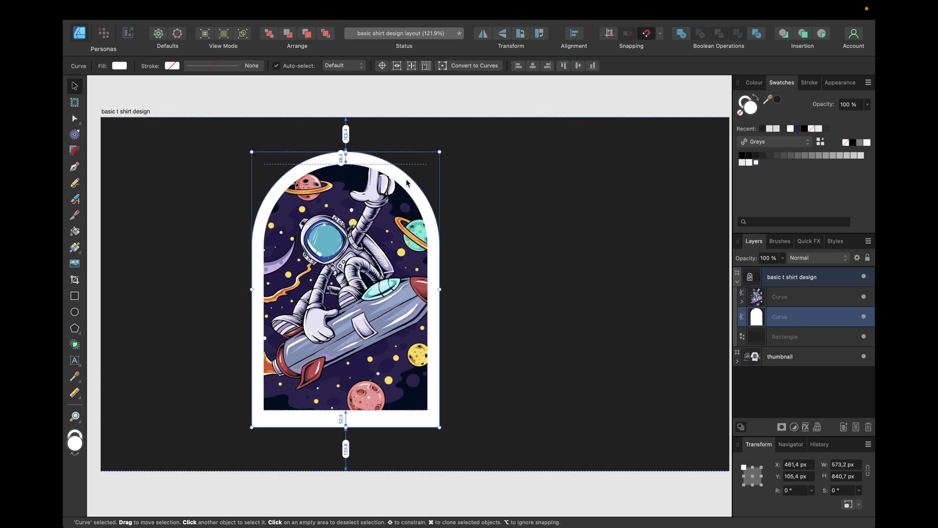
{"action": "left_click", "coordinate": [492, 190]}
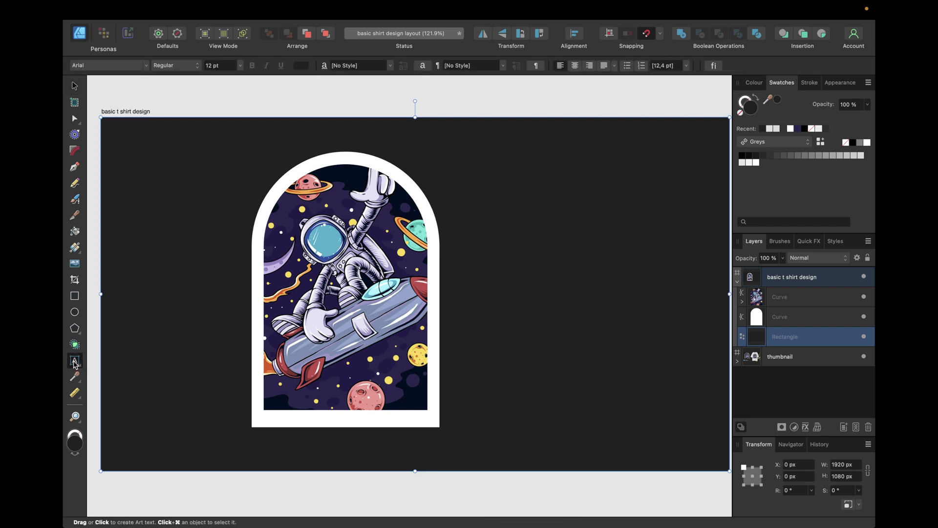
- Make the white arch a text path running from its bottom-left to bottom-right corner
{"action": "left_click", "coordinate": [75, 362]}
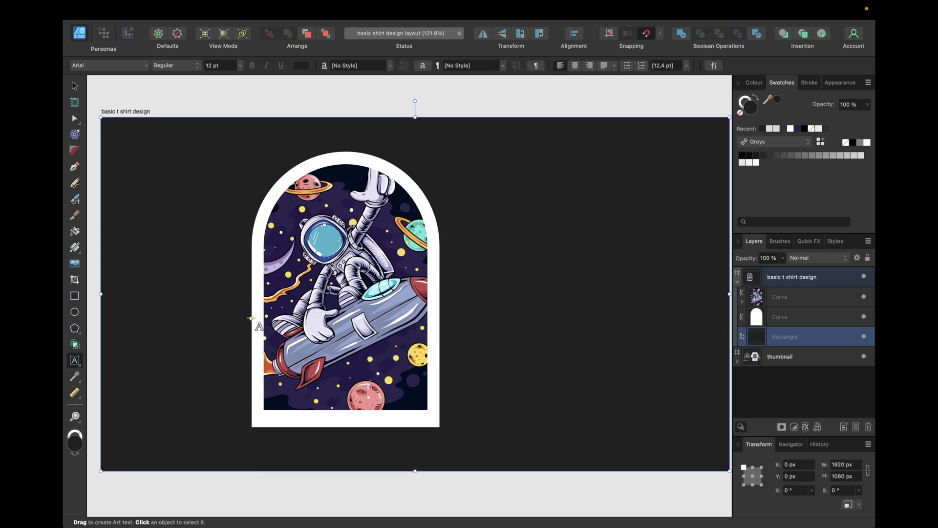
{"action": "left_click", "coordinate": [823, 317]}
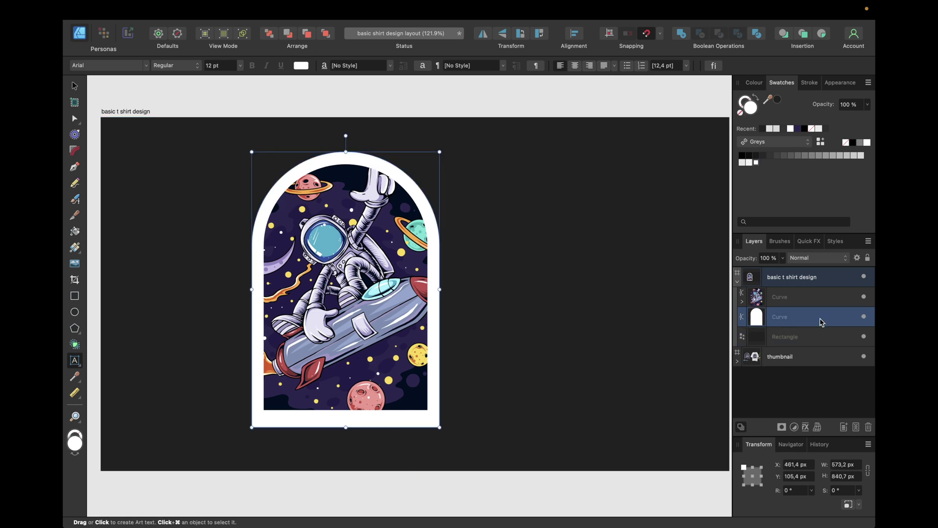
{"action": "left_click", "coordinate": [374, 159]}
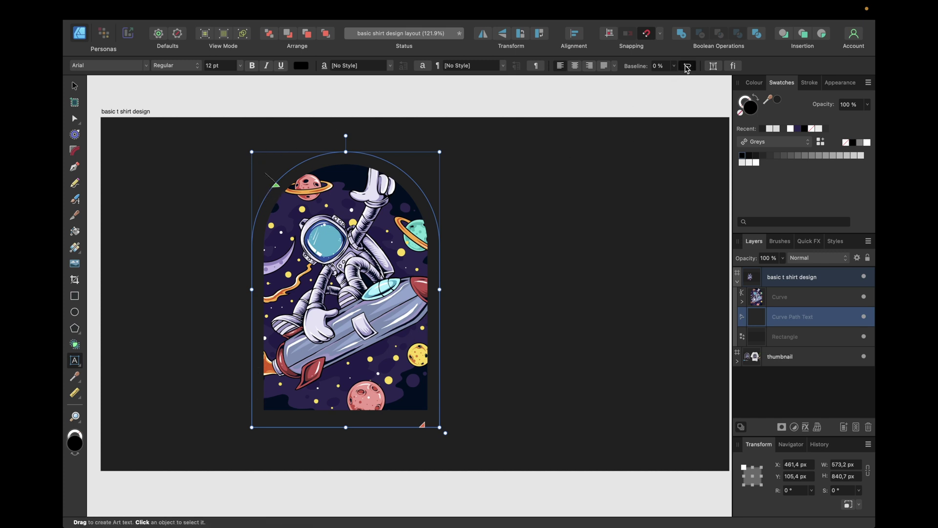
{"action": "left_click", "coordinate": [687, 66]}
{"action": "left_click", "coordinate": [688, 68]}
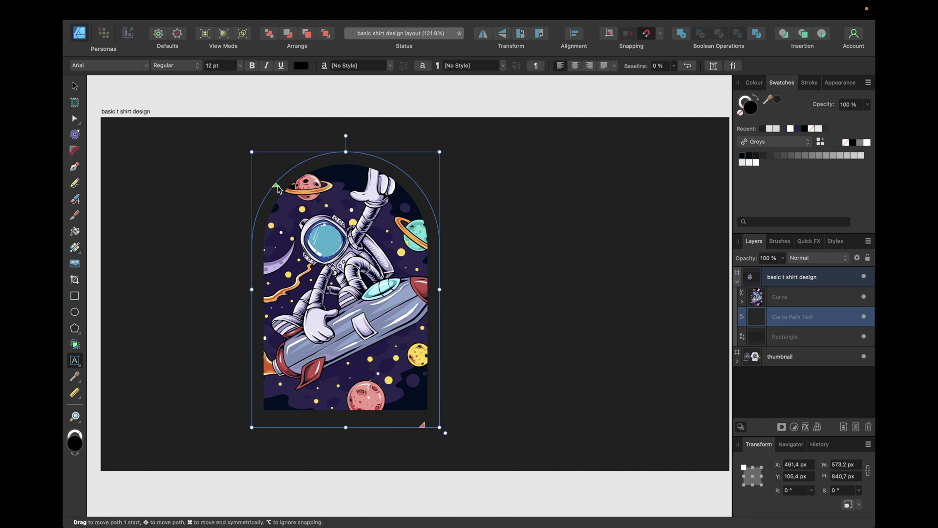
{"action": "mouse_move", "coordinate": [279, 190]}
{"action": "left_mouse_down"}
{"action": "mouse_move", "coordinate": [252, 237]}
{"action": "mouse_move", "coordinate": [255, 413]}
{"action": "left_mouse_up"}
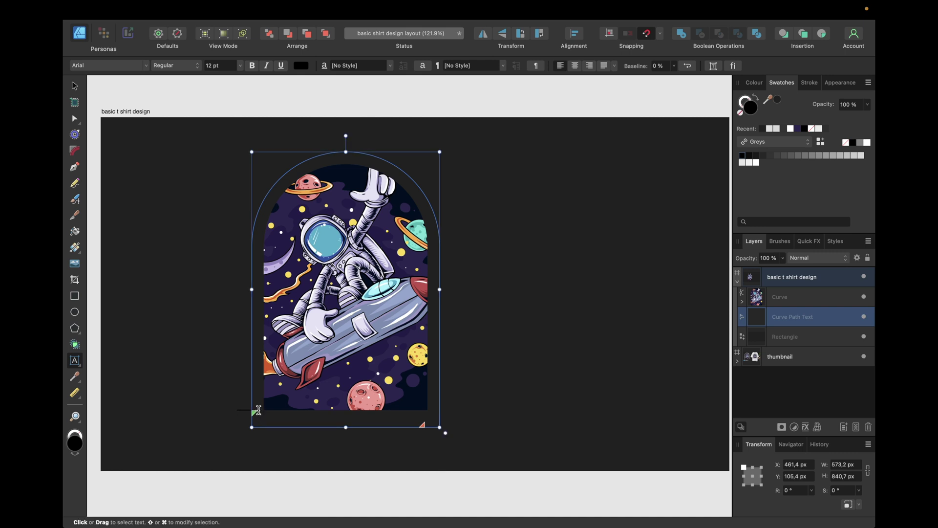
{"action": "left_click_drag", "start_coordinate": [424, 428], "coordinate": [439, 415]}
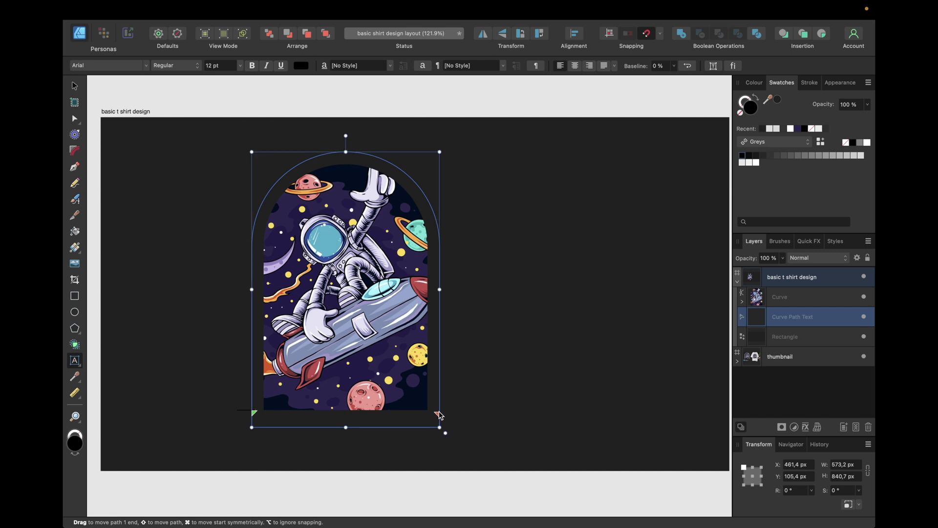
- Type 'ON MY WAY TO NEW WORLDS' along the arch path and select the text
{"action": "scroll", "coordinate": [404, 280], "scroll_direction": "left", "scroll_amount": 10}
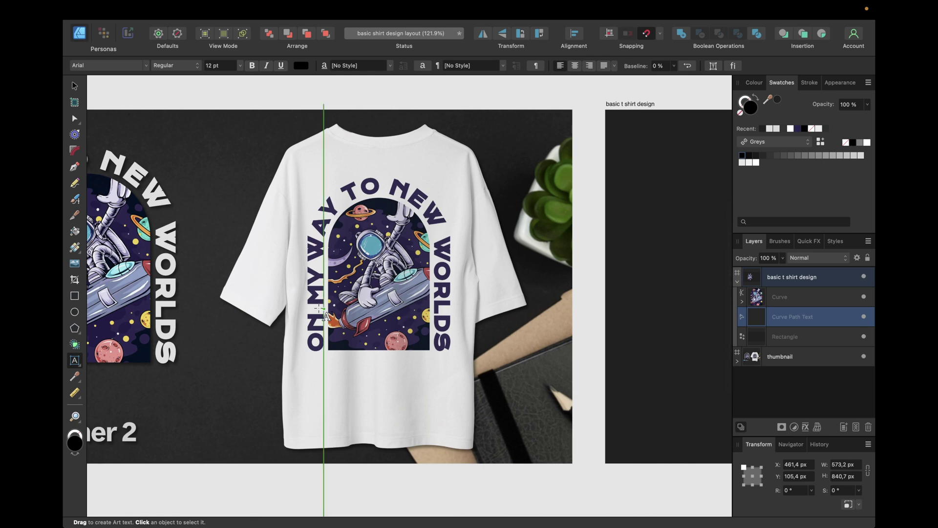
{"action": "scroll", "coordinate": [320, 309], "scroll_direction": "right", "scroll_amount": 8}
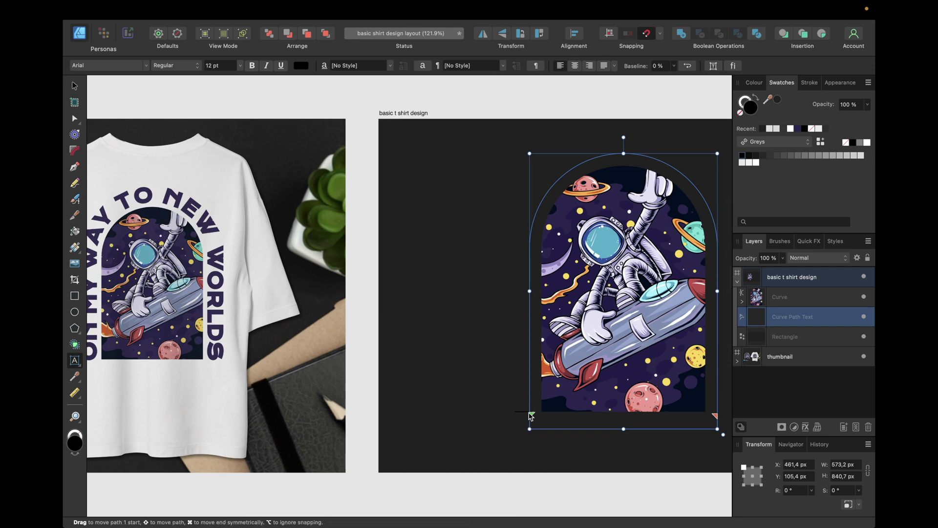
{"action": "left_click", "coordinate": [528, 413]}
{"action": "type", "text": "O"}
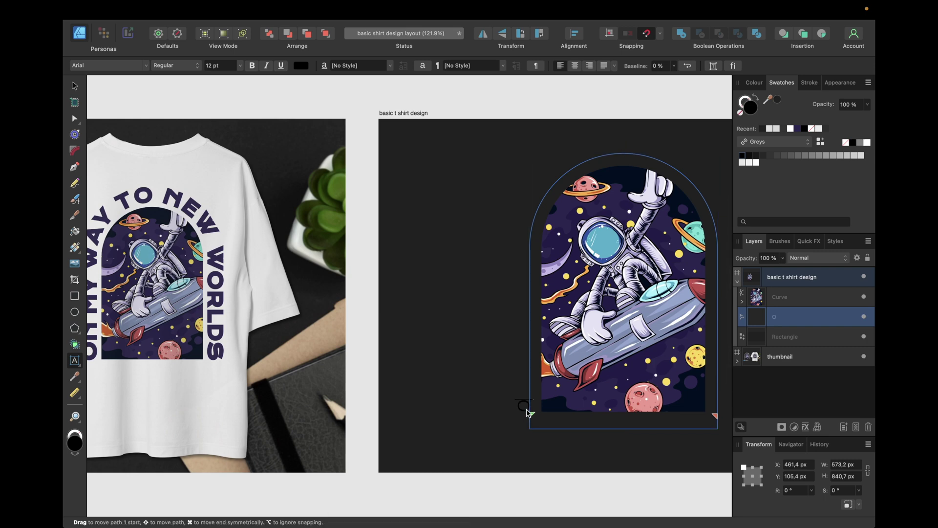
{"action": "type", "text": "nN MY WAY TO NEW W"}
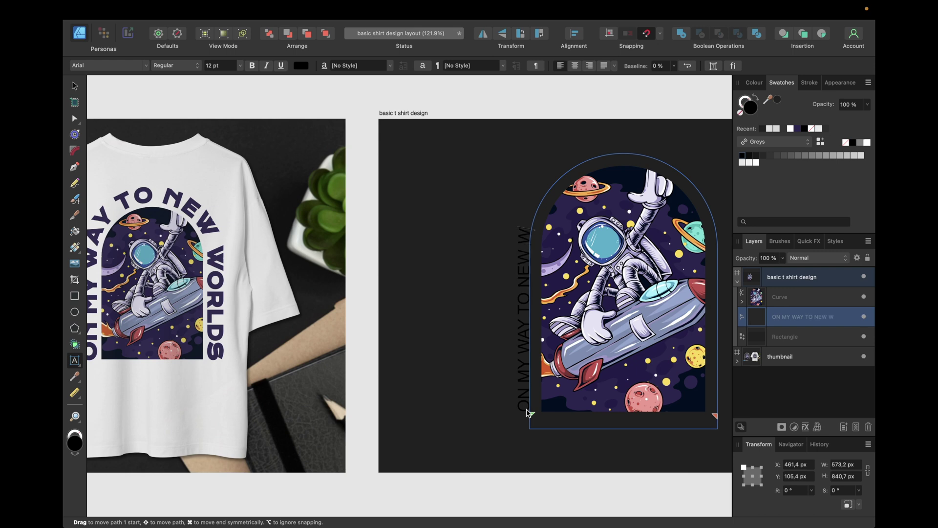
{"action": "type", "text": "ORLDS"}
{"action": "key", "text": "Escape"}
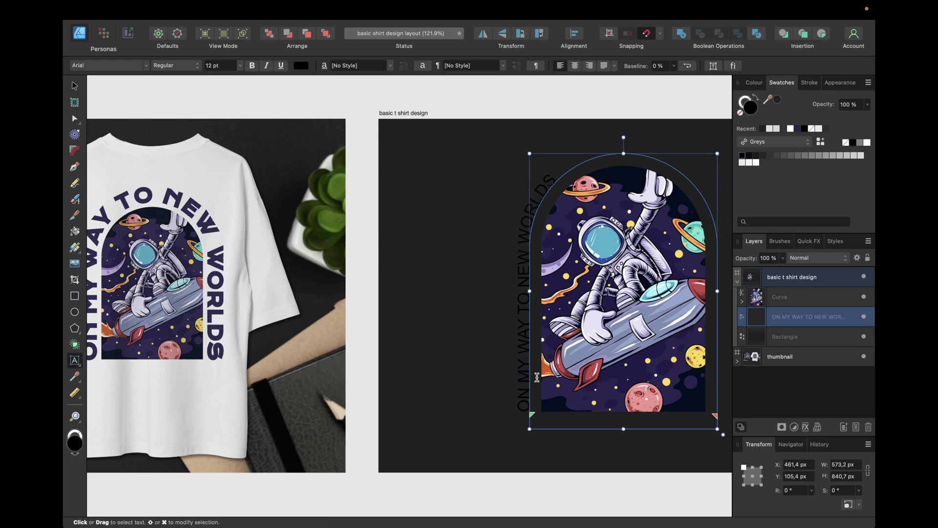
{"action": "left_click_drag", "start_coordinate": [555, 180], "coordinate": [526, 410]}
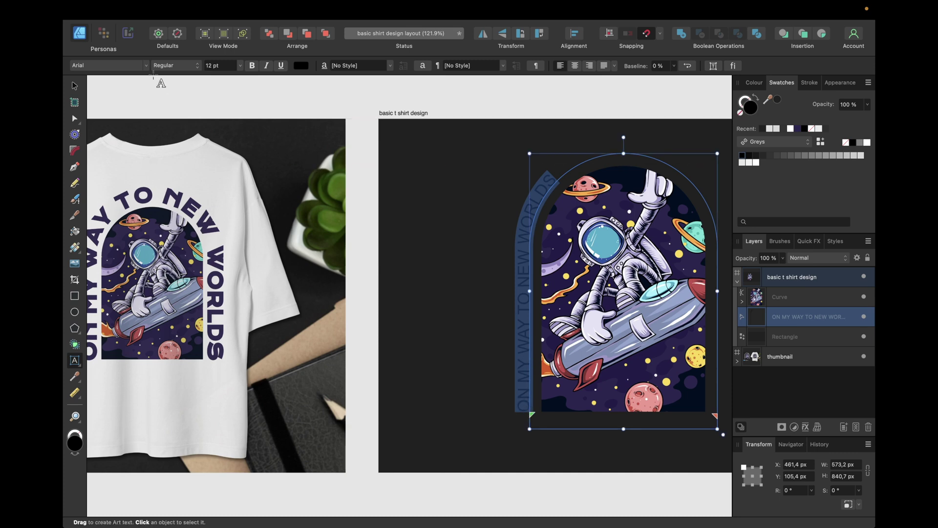
{"action": "left_click", "coordinate": [146, 70]}
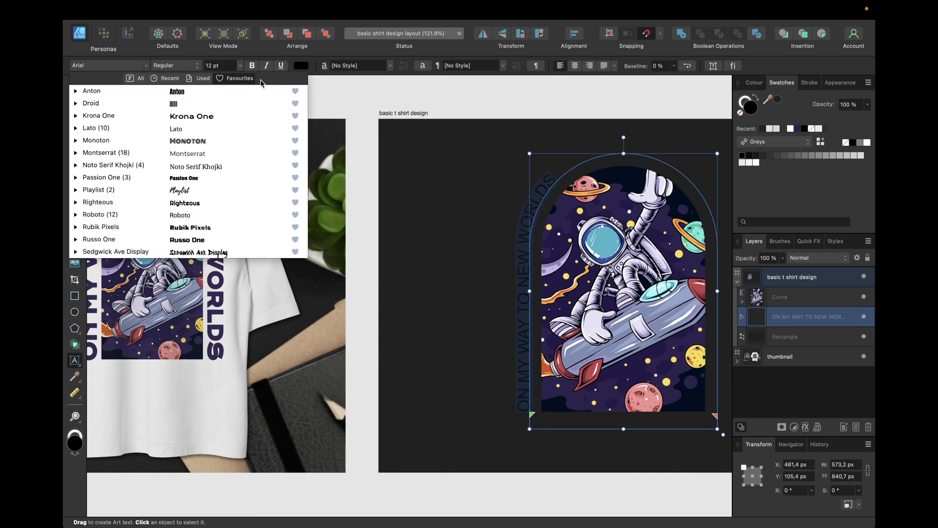
- Set the arch text in Krona One at 24 pt, coloured light lavender sampled from the canvas
{"action": "left_click", "coordinate": [213, 115]}
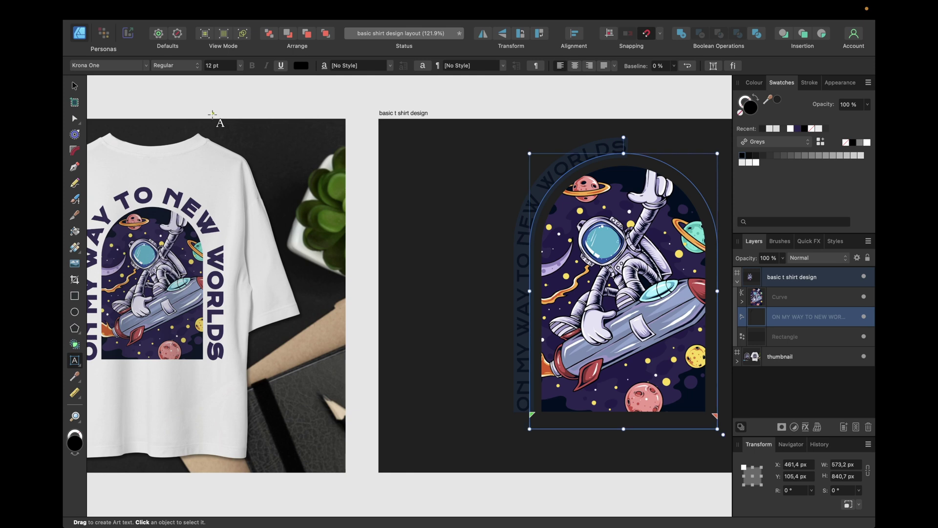
{"action": "left_click", "coordinate": [221, 68]}
{"action": "type", "text": "24"}
{"action": "key", "text": "Return"}
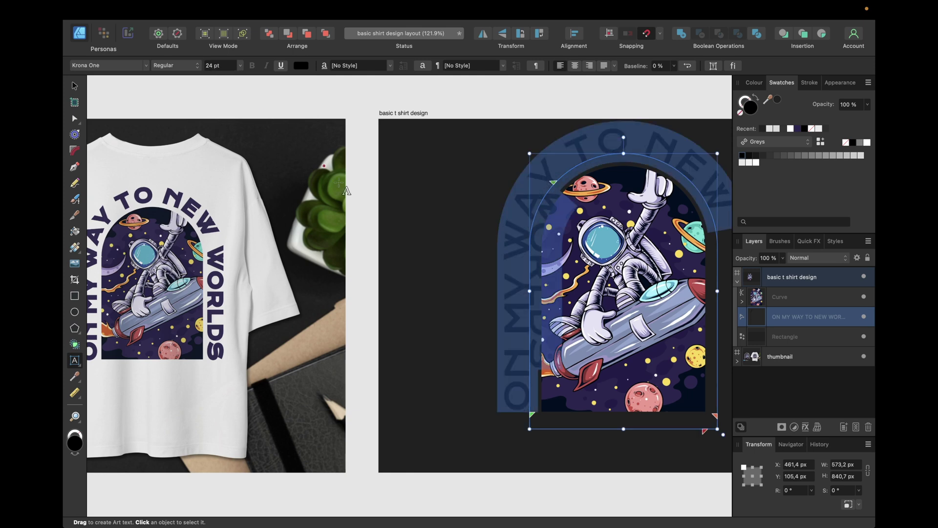
{"action": "scroll", "coordinate": [355, 201], "scroll_direction": "right", "scroll_amount": 5}
{"action": "scroll", "coordinate": [208, 65], "scroll_direction": "up", "scroll_amount": 2}
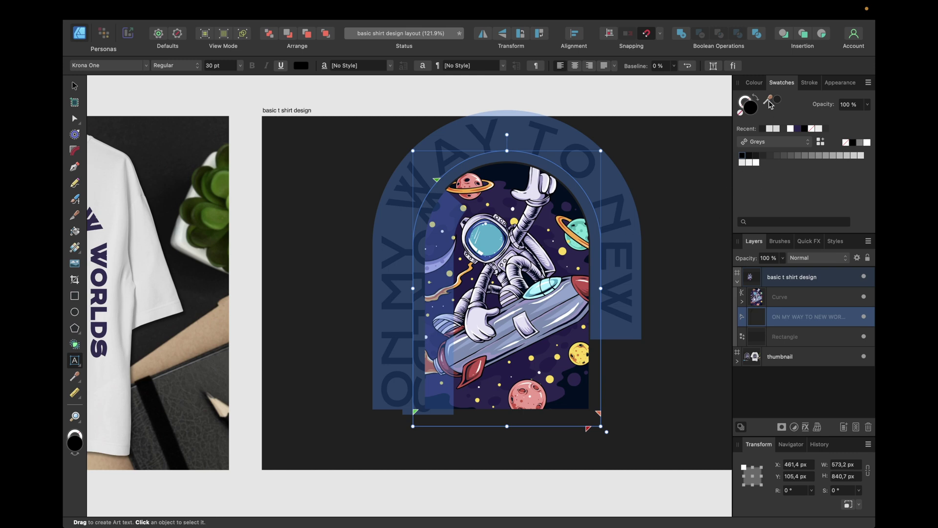
{"action": "left_click_drag", "start_coordinate": [769, 101], "coordinate": [536, 184]}
{"action": "left_click", "coordinate": [779, 100]}
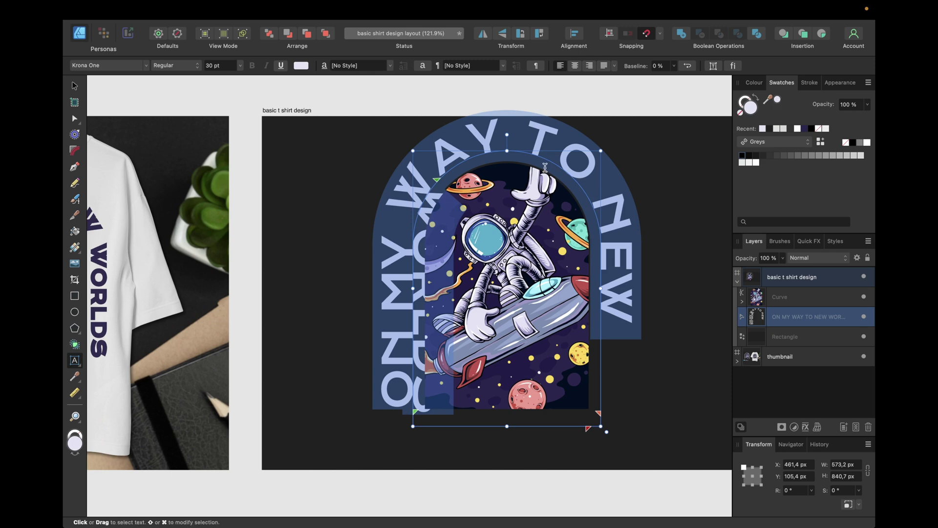
- Fine-tune the text's font size, settling on 22 pt
{"action": "left_click", "coordinate": [212, 66]}
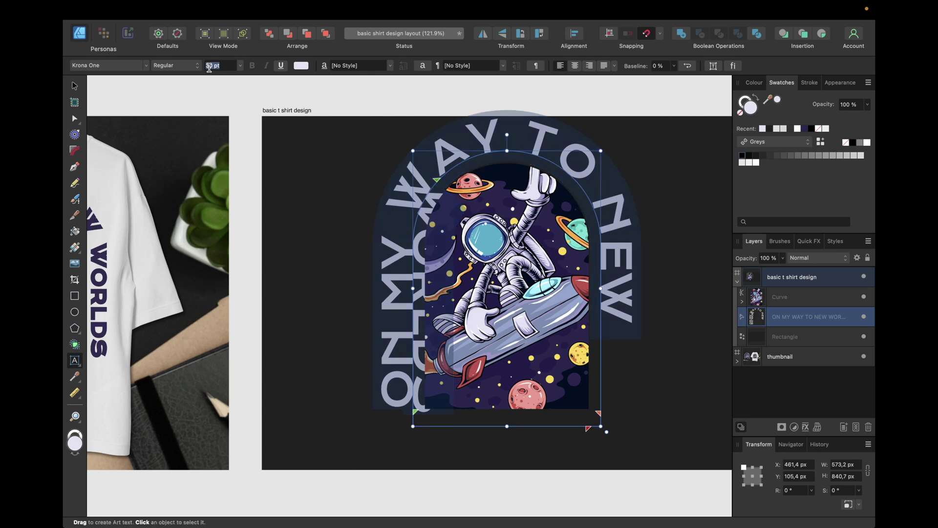
{"action": "type", "text": "25"}
{"action": "key", "text": "Return"}
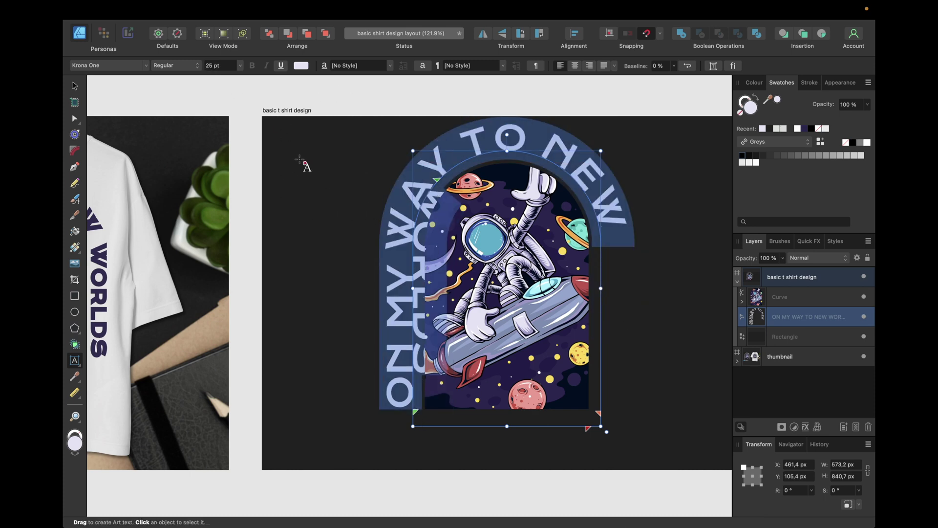
{"action": "left_click", "coordinate": [212, 65]}
{"action": "type", "text": "20"}
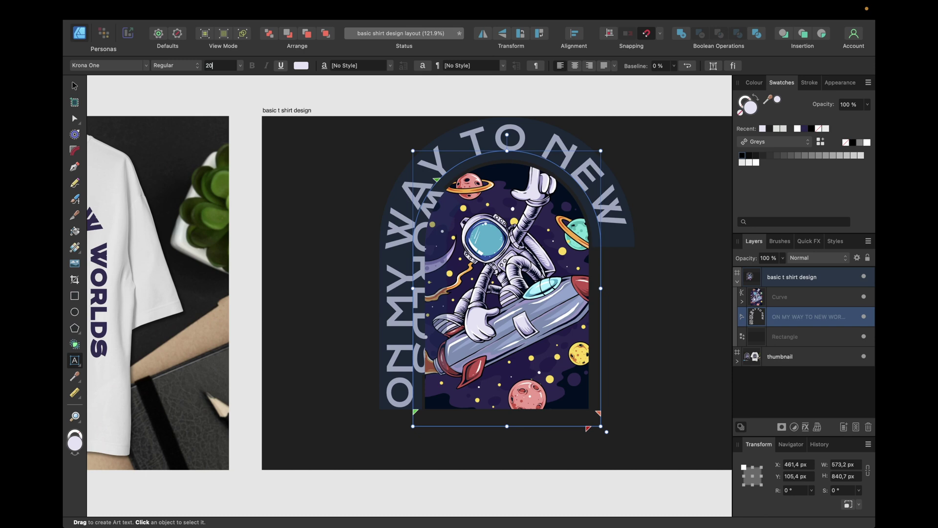
{"action": "key", "text": "Return"}
{"action": "left_click", "coordinate": [214, 67]}
{"action": "type", "text": "22"}
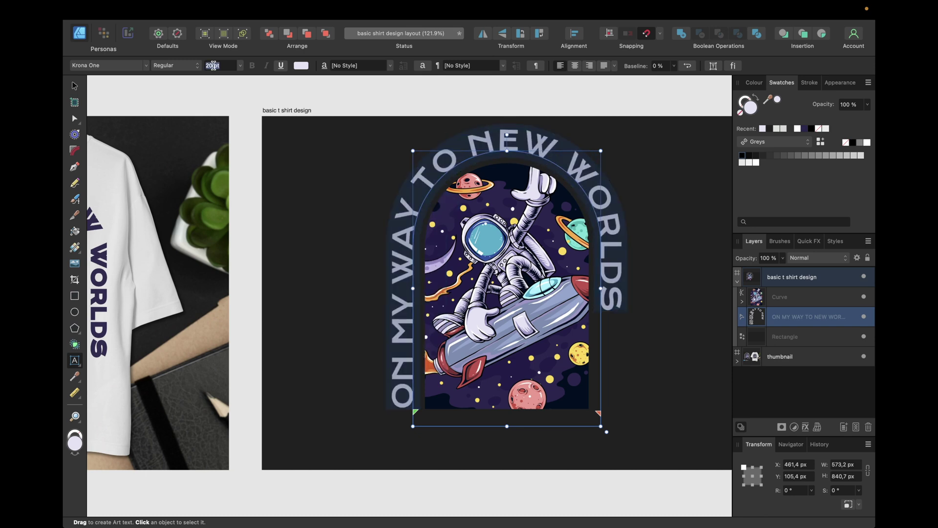
{"action": "key", "text": "Return"}
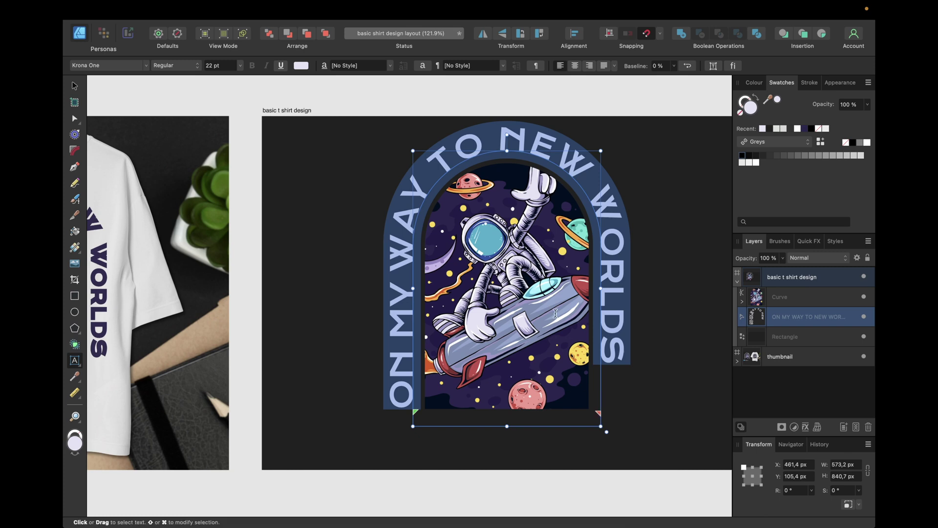
- In Paragraph justification, set maximum letter spacing to 130% and desired word spacing to 110%
{"action": "left_click", "coordinate": [535, 69]}
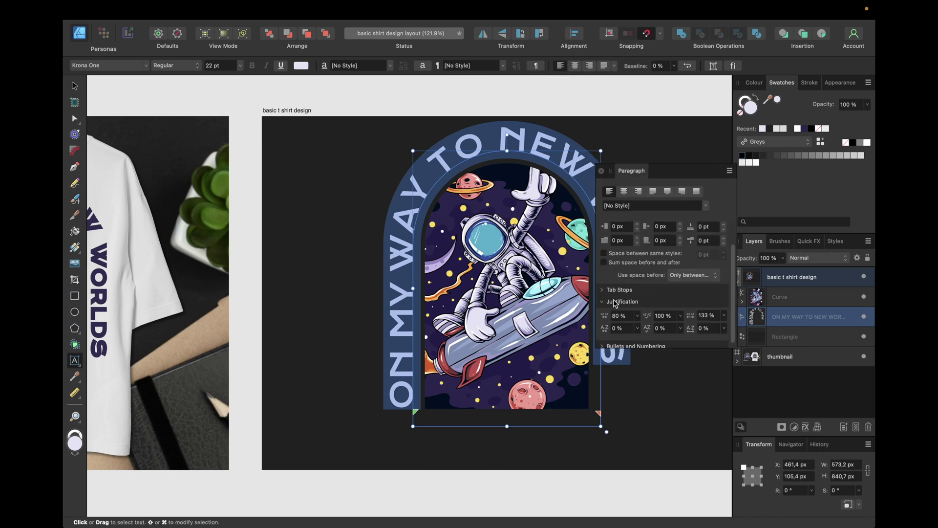
{"action": "scroll", "coordinate": [624, 300], "scroll_direction": "down", "scroll_amount": 1}
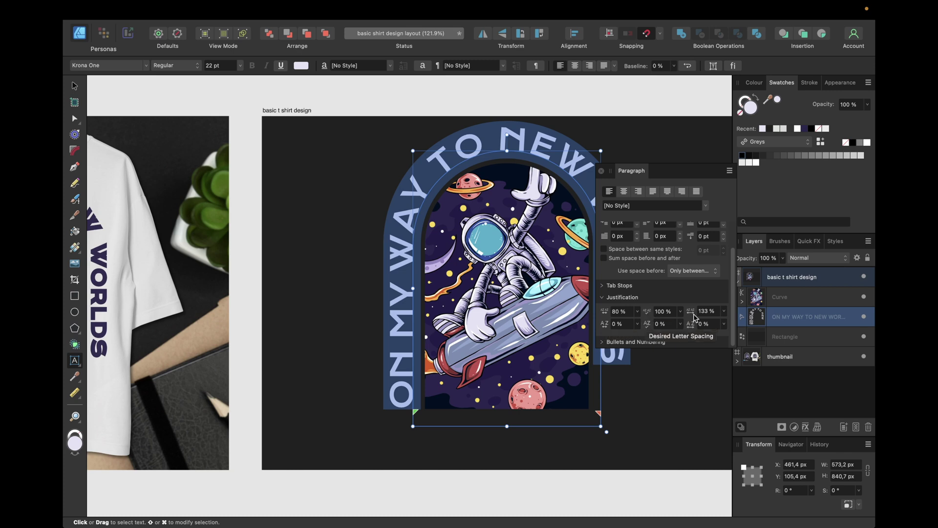
{"action": "left_click", "coordinate": [704, 324]}
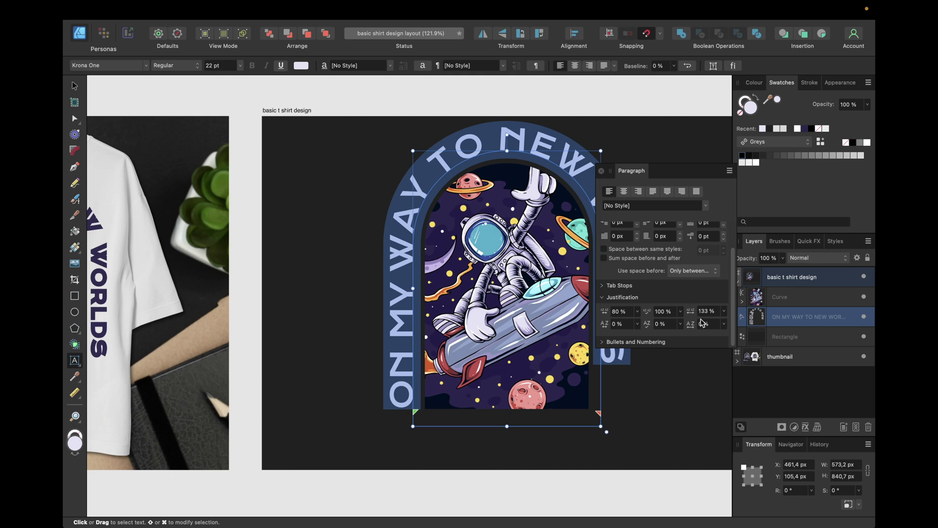
{"action": "type", "text": "13"}
{"action": "type", "text": "0"}
{"action": "key", "text": "Return"}
{"action": "left_click", "coordinate": [662, 317]}
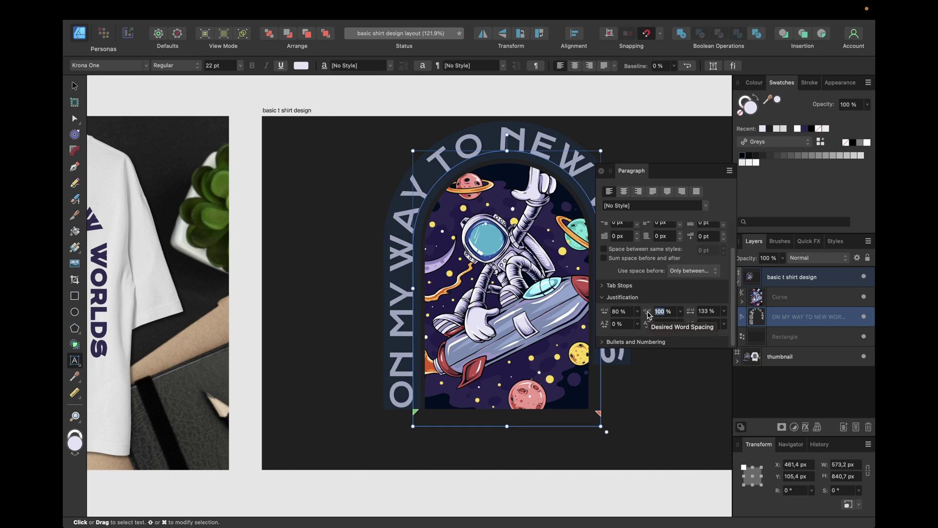
{"action": "type", "text": "10"}
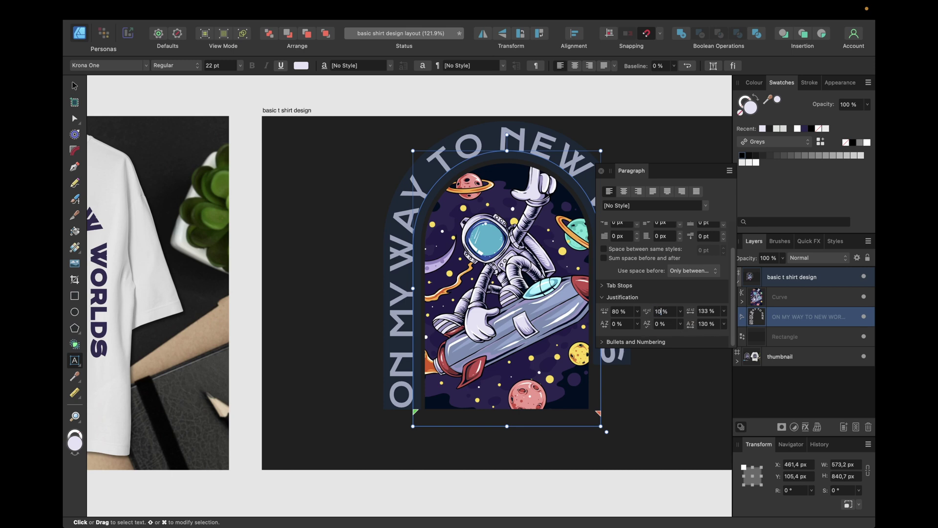
{"action": "key", "text": "Return"}
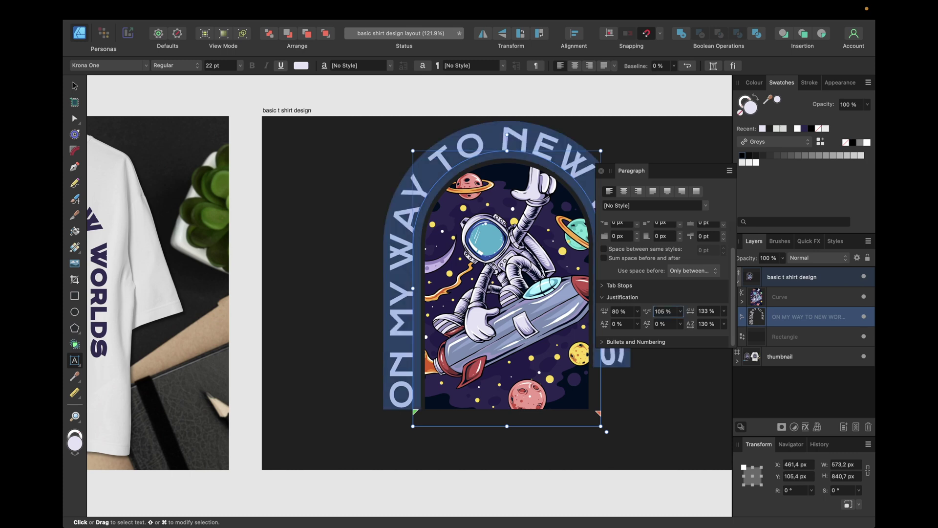
{"action": "double_click", "coordinate": [659, 313]}
{"action": "type", "text": "110"}
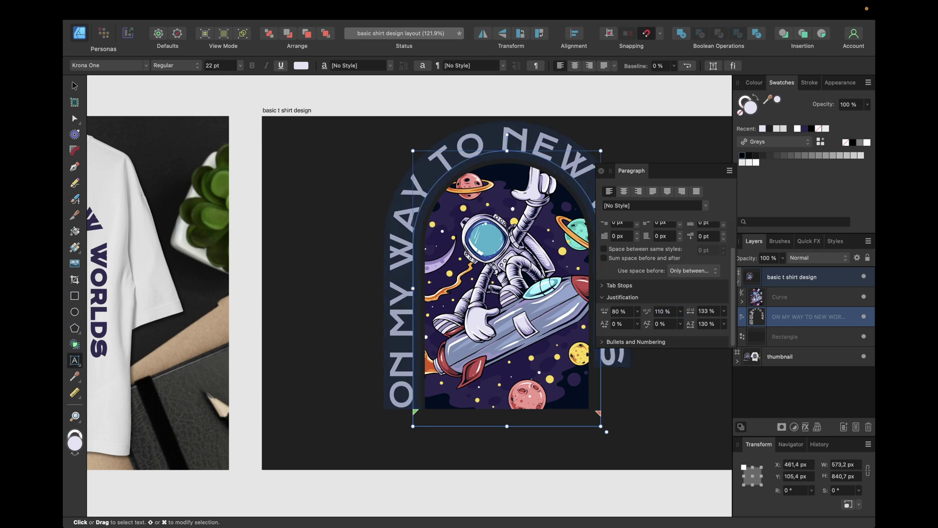
{"action": "key", "text": "Return"}
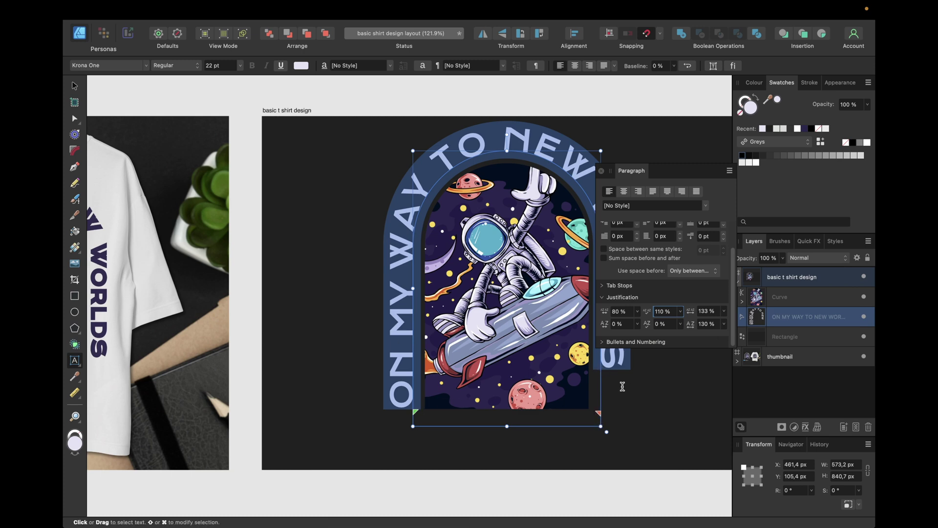
- Raise the desired letter spacing through trial values, reaching 21%
{"action": "left_click", "coordinate": [656, 324]}
{"action": "left_click_drag", "start_coordinate": [656, 325], "coordinate": [646, 328]}
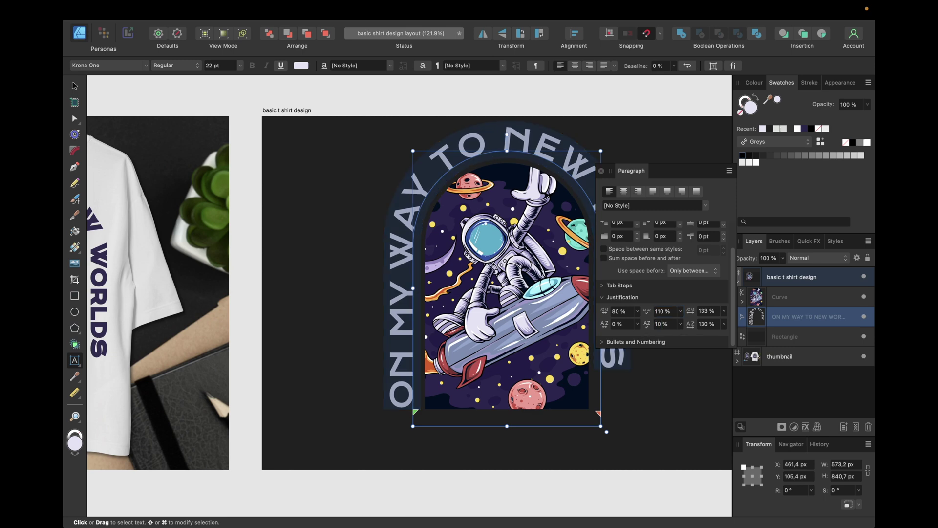
{"action": "type", "text": "10"}
{"action": "key", "text": "Up"}
{"action": "key", "text": "Up"}
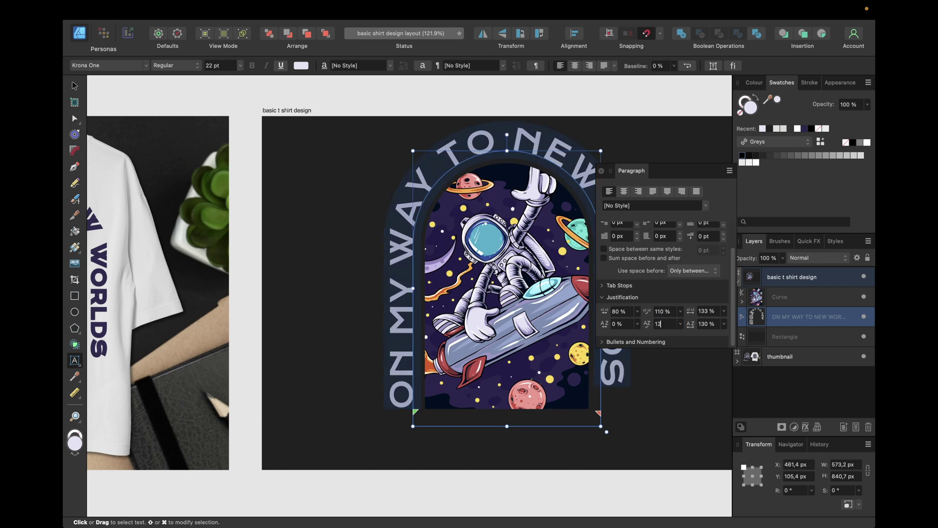
{"action": "left_click", "coordinate": [665, 325]}
{"action": "key", "text": "BackSpace"}
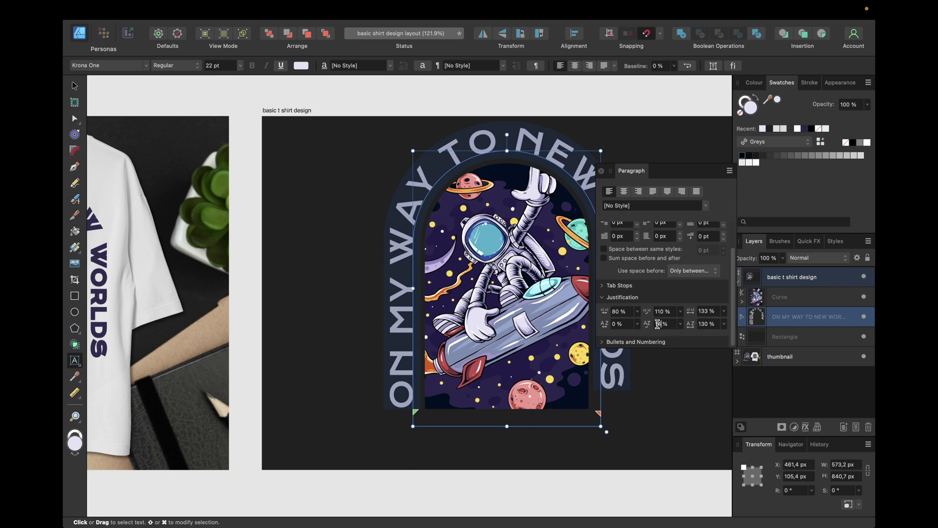
{"action": "key", "text": "Return"}
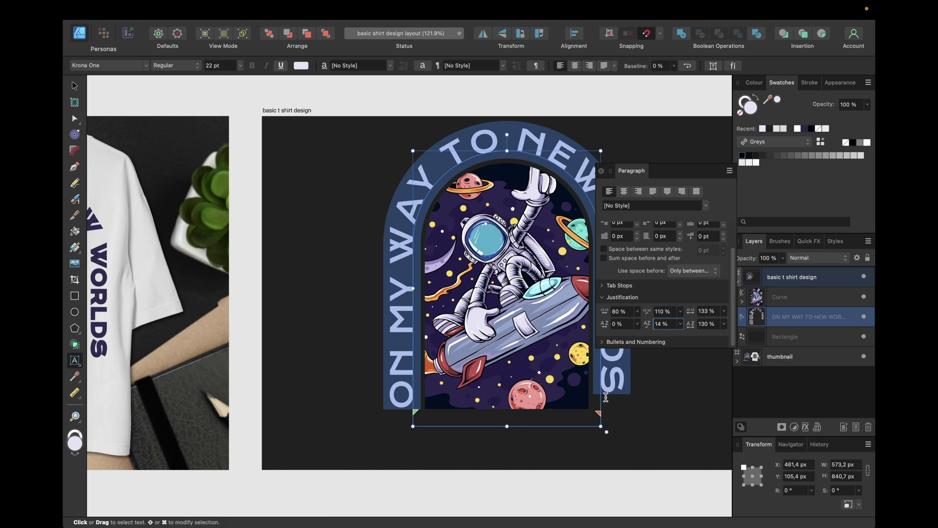
{"action": "key", "text": "Escape"}
{"action": "type", "text": "8"}
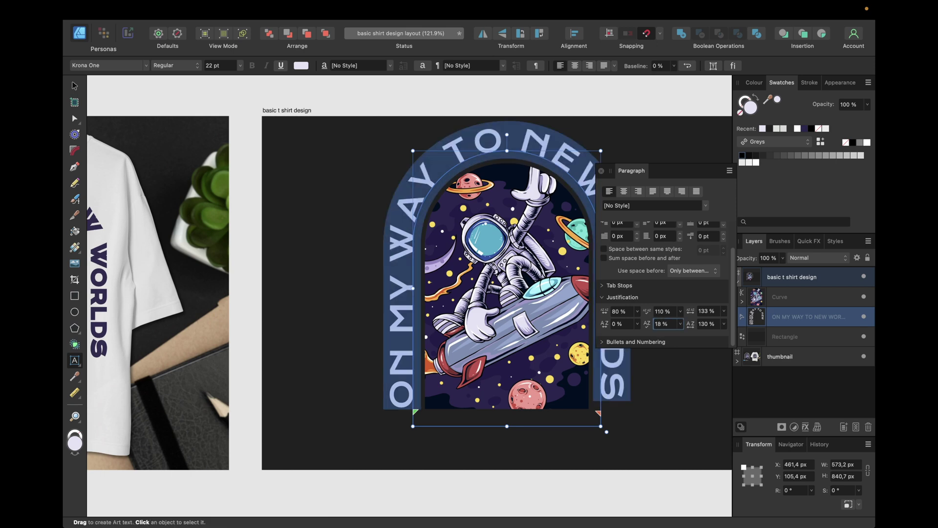
{"action": "key", "text": "BackSpace"}
{"action": "type", "text": "0"}
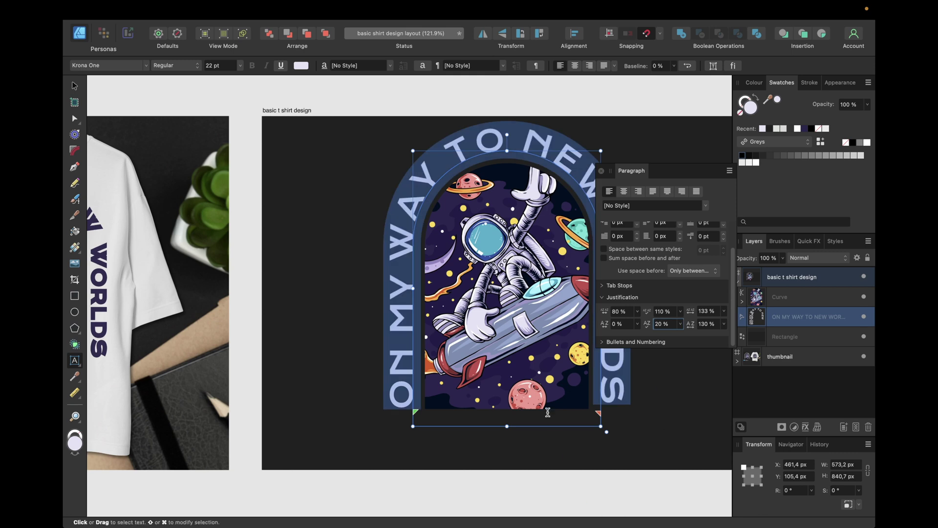
{"action": "left_click", "coordinate": [660, 324]}
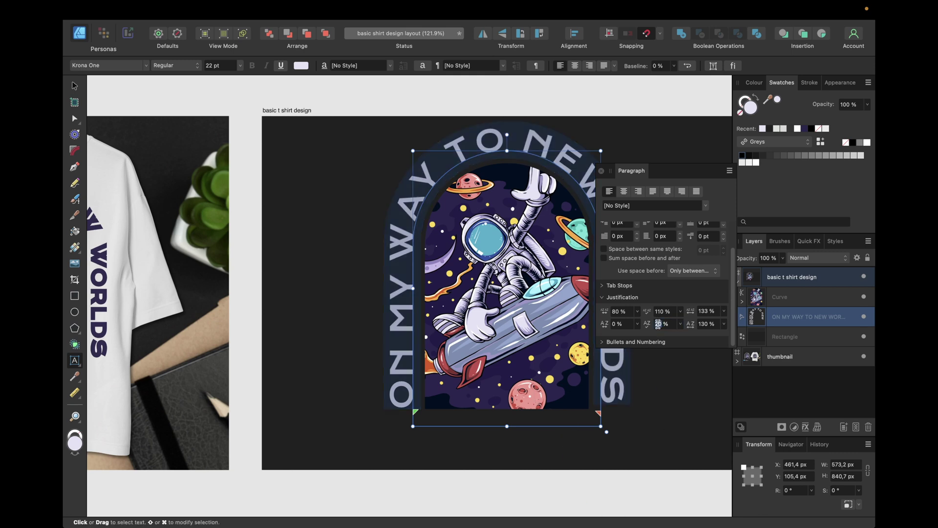
{"action": "key", "text": "BackSpace"}
{"action": "key", "text": "Return"}
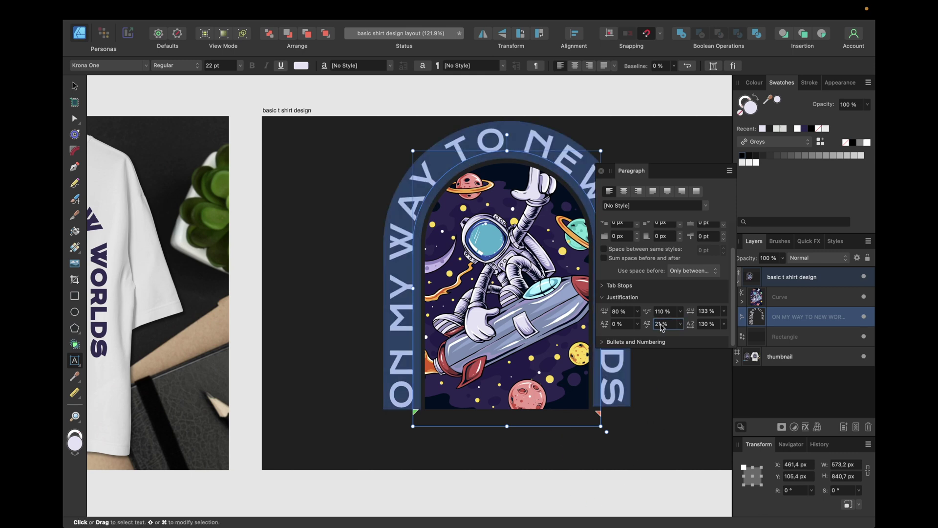
- Settle the desired letter spacing at 23% and close the paragraph settings
{"action": "left_click", "coordinate": [658, 324]}
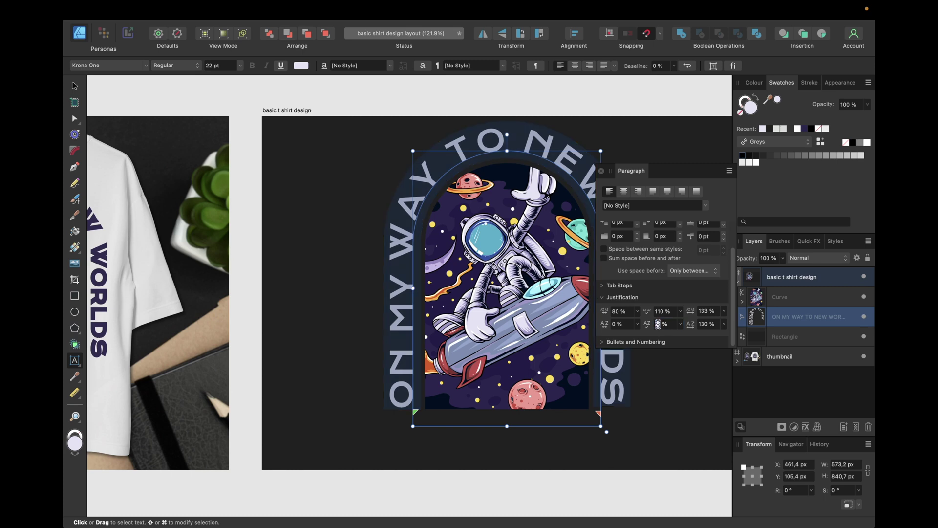
{"action": "key", "text": "BackSpace"}
{"action": "type", "text": "3"}
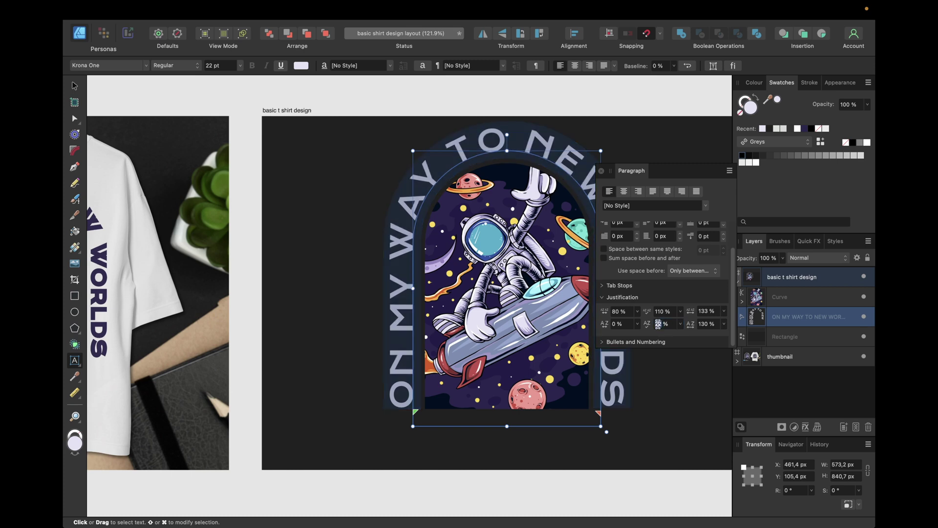
{"action": "key", "text": "BackSpace"}
{"action": "type", "text": "4"}
{"action": "key", "text": "Return"}
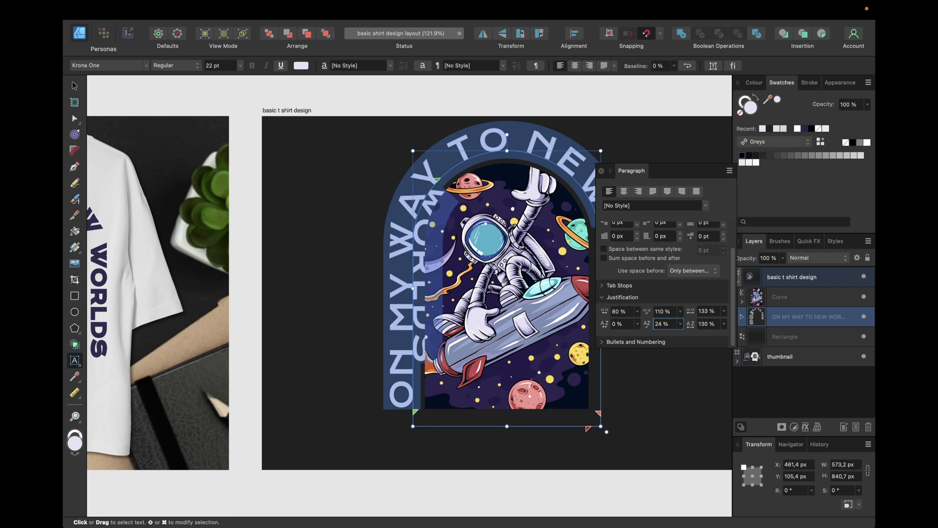
{"action": "left_click", "coordinate": [657, 324]}
{"action": "key", "text": "BackSpace"}
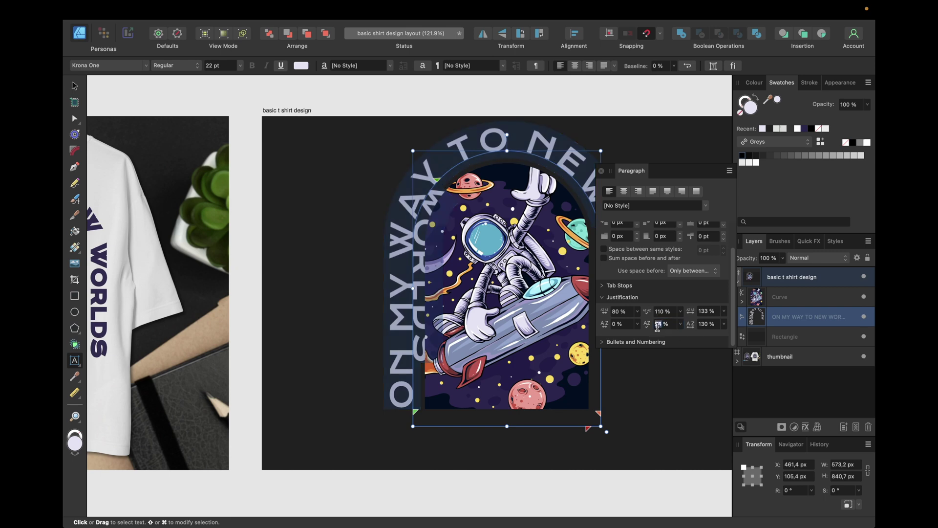
{"action": "type", "text": "3"}
{"action": "key", "text": "Return"}
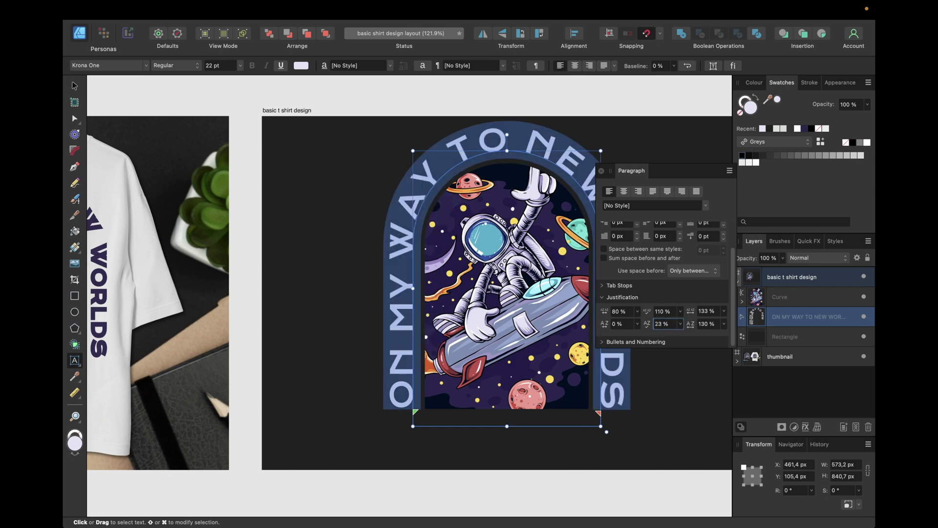
{"action": "left_click", "coordinate": [601, 171]}
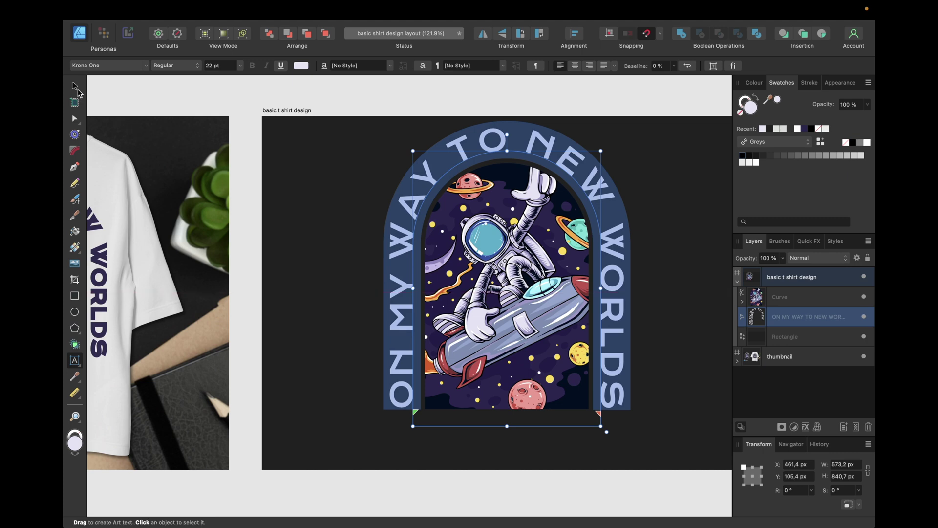
- Select the arched illustration and slogan, set them to 95% opacity, and shift them down-right
{"action": "left_click", "coordinate": [76, 88]}
{"action": "left_click", "coordinate": [376, 167]}
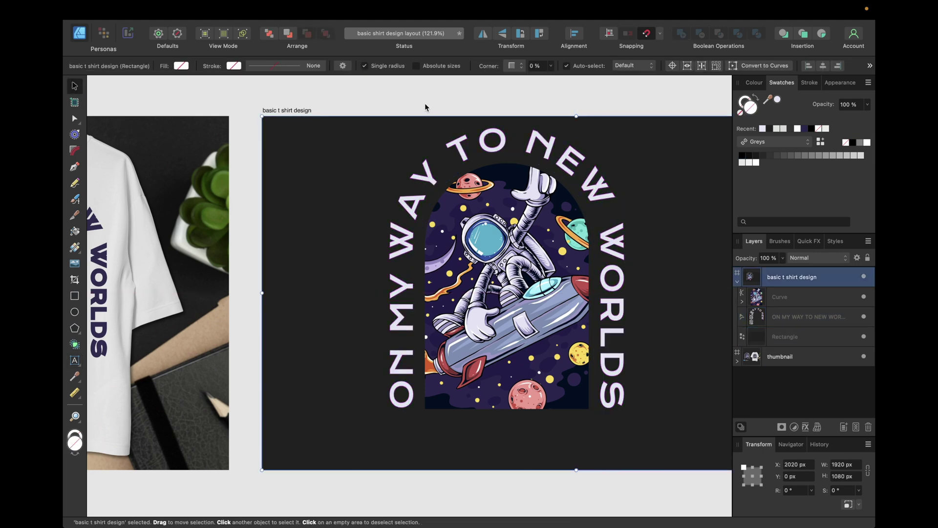
{"action": "left_click", "coordinate": [336, 92]}
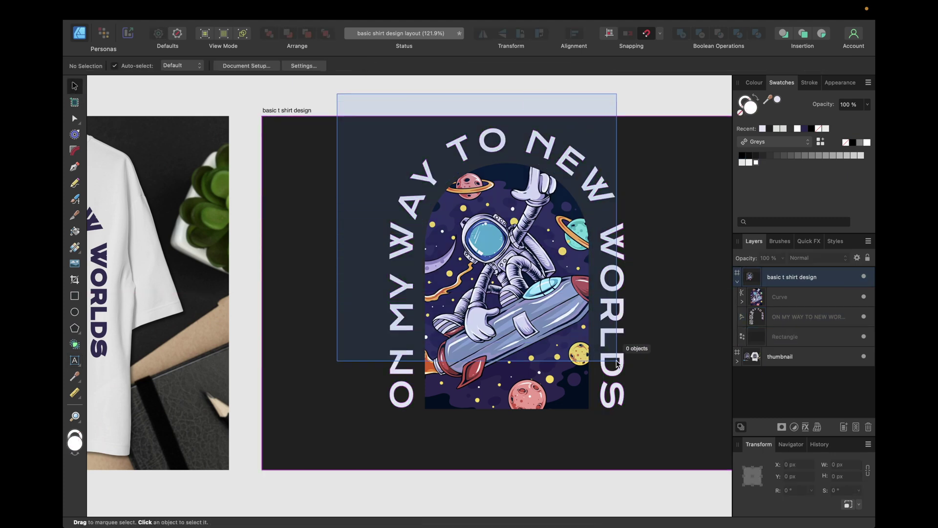
{"action": "left_click_drag", "start_coordinate": [616, 362], "coordinate": [675, 437]}
{"action": "left_click", "coordinate": [766, 257]}
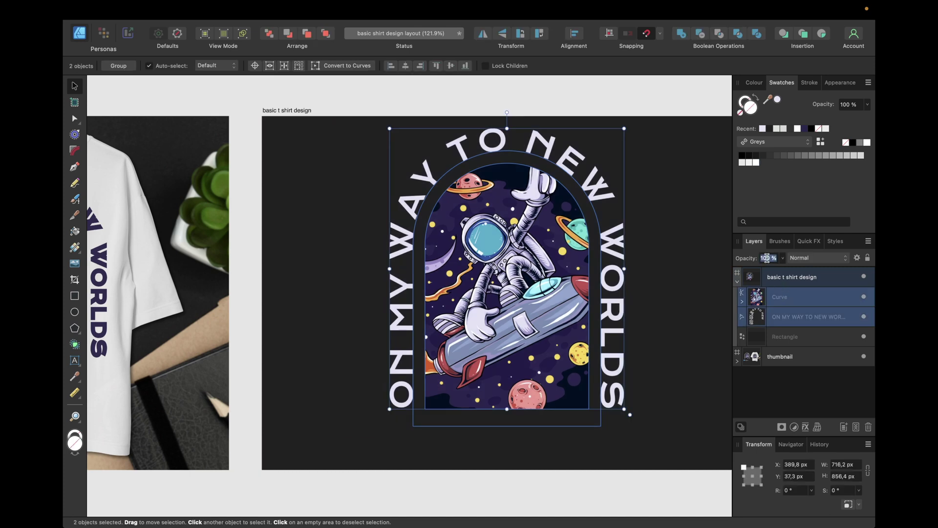
{"action": "type", "text": "95"}
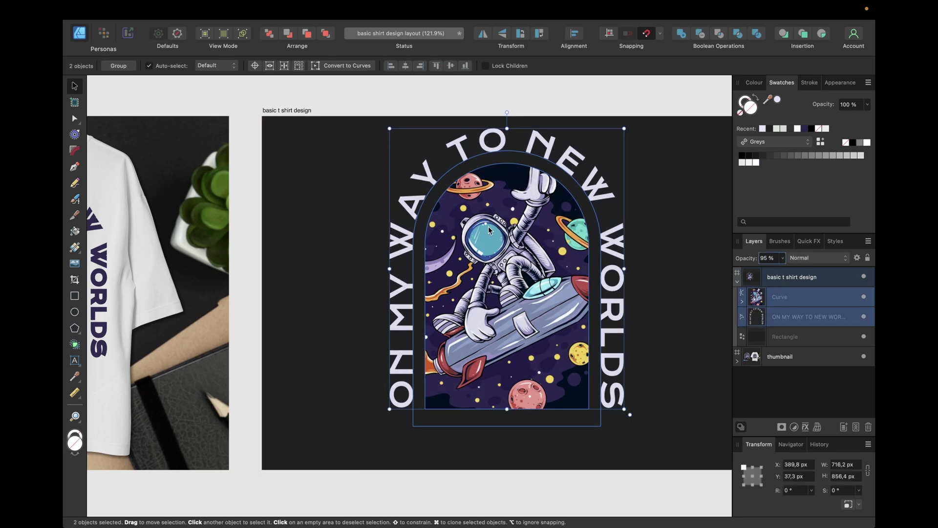
{"action": "left_click_drag", "start_coordinate": [488, 229], "coordinate": [523, 252]}
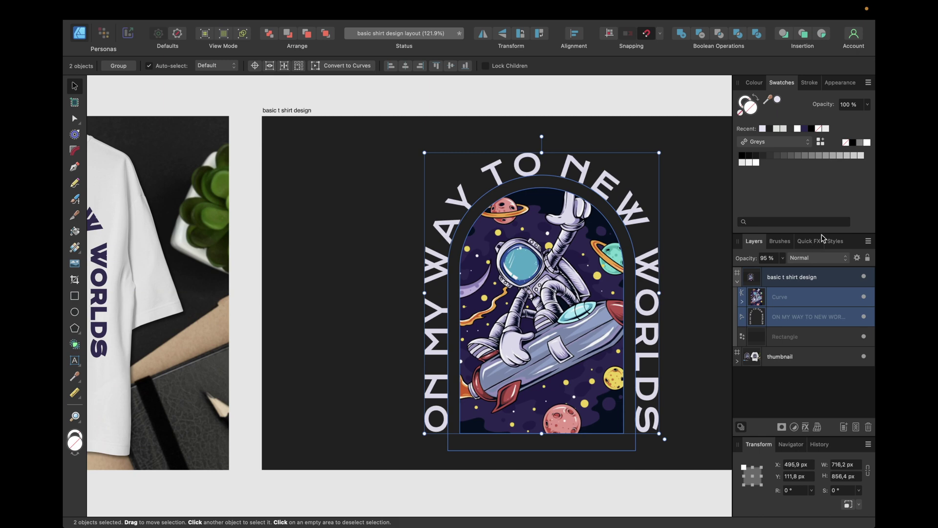
{"action": "left_click", "coordinate": [809, 241]}
{"action": "scroll", "coordinate": [780, 389], "scroll_direction": "up", "scroll_amount": 3}
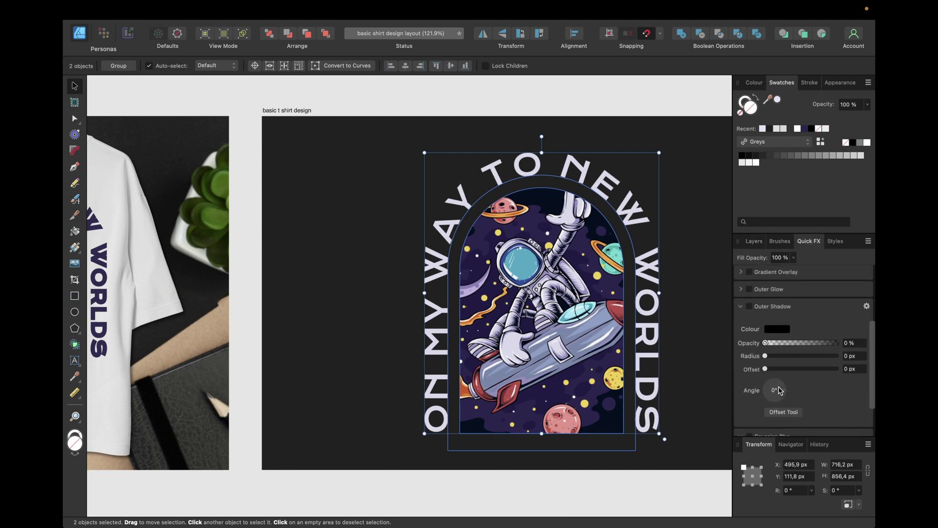
{"action": "left_click", "coordinate": [753, 240]}
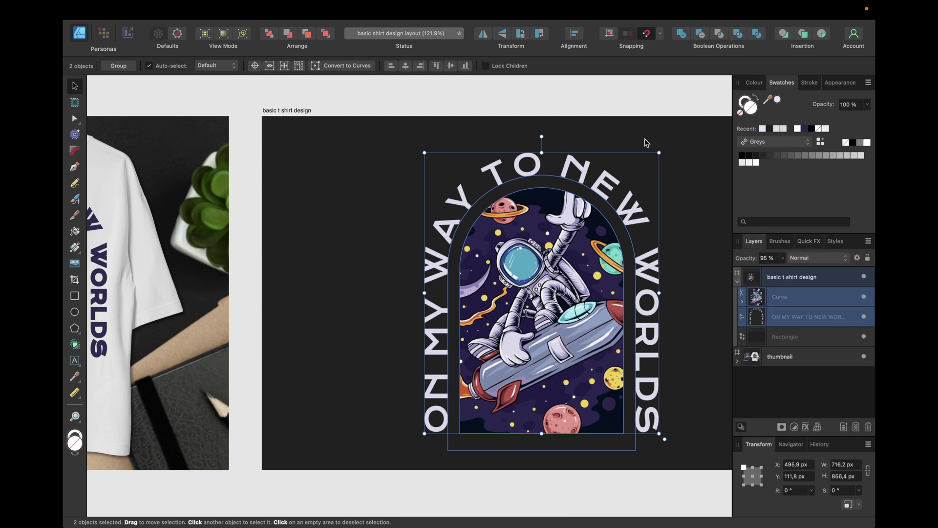
{"action": "left_click", "coordinate": [603, 117]}
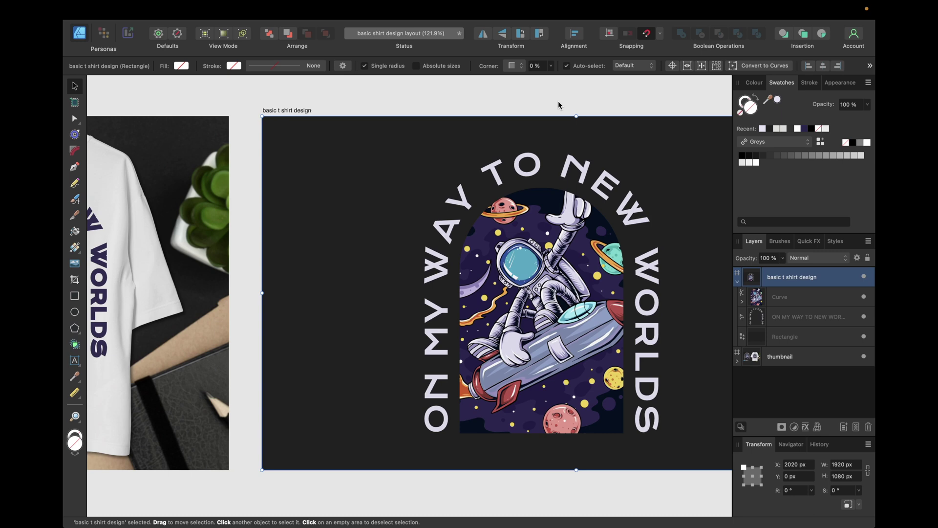
{"action": "scroll", "coordinate": [559, 105], "scroll_direction": "right", "scroll_amount": 5}
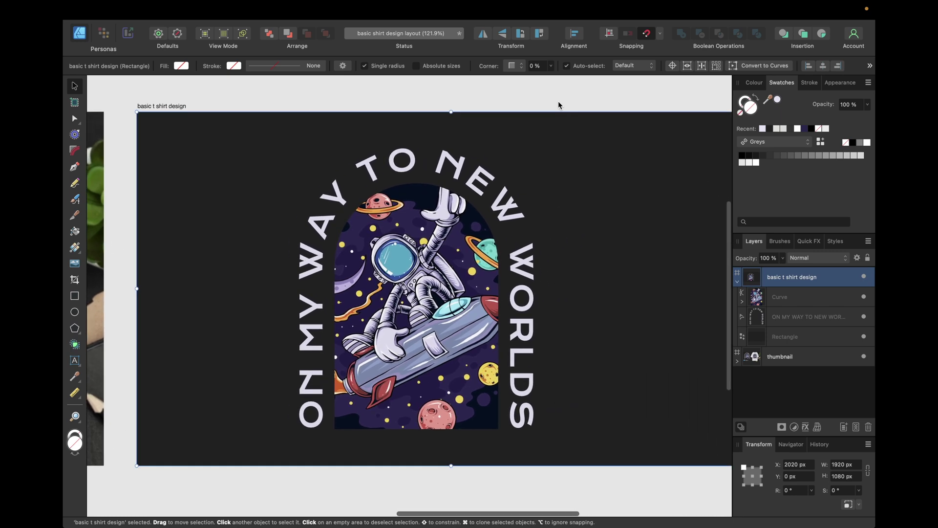